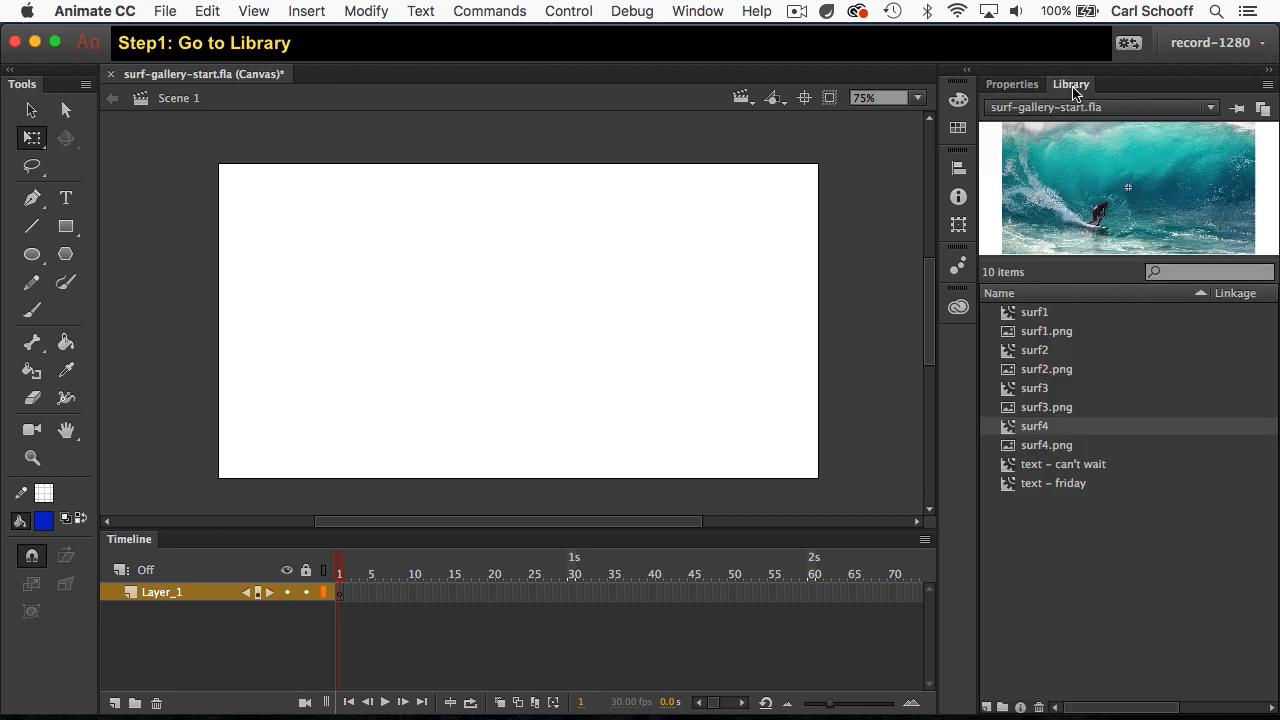
Step: Place an instance of each library symbol surf1, surf2, surf3 and surf4 on the stage
{"action": "left_click", "coordinate": [1034, 316]}
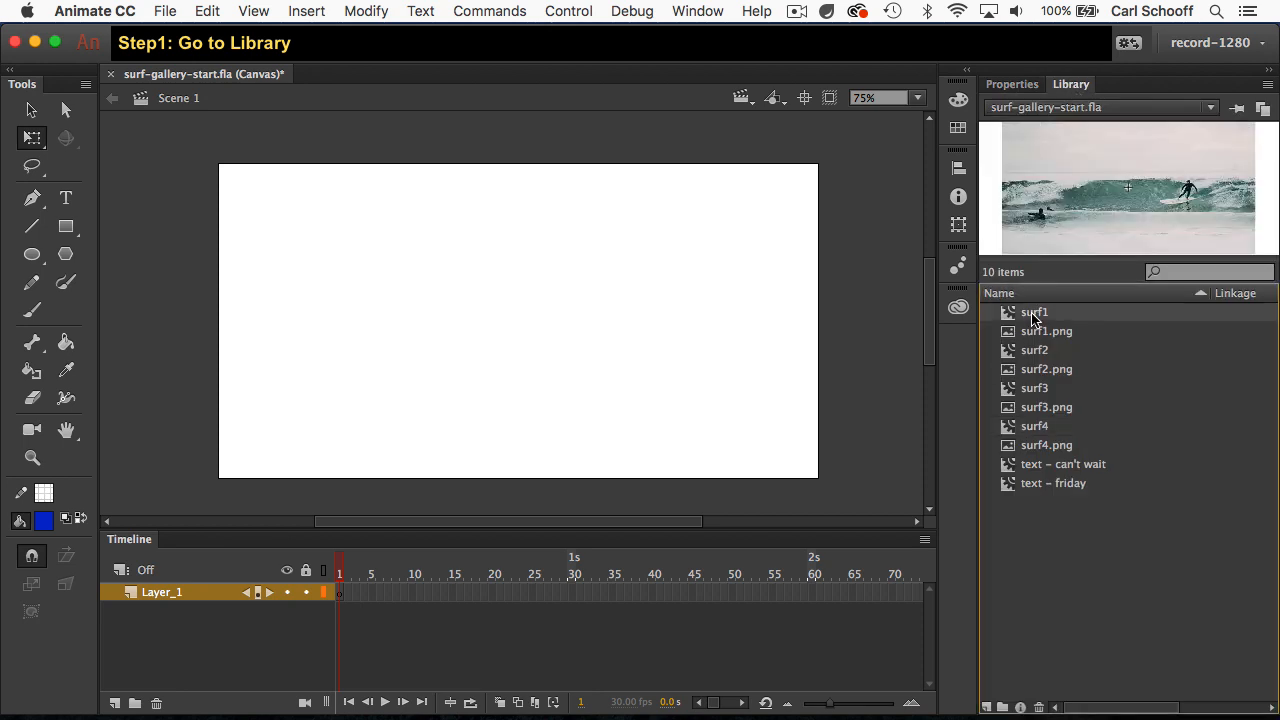
{"action": "left_click_drag", "start_coordinate": [1145, 225], "coordinate": [384, 234]}
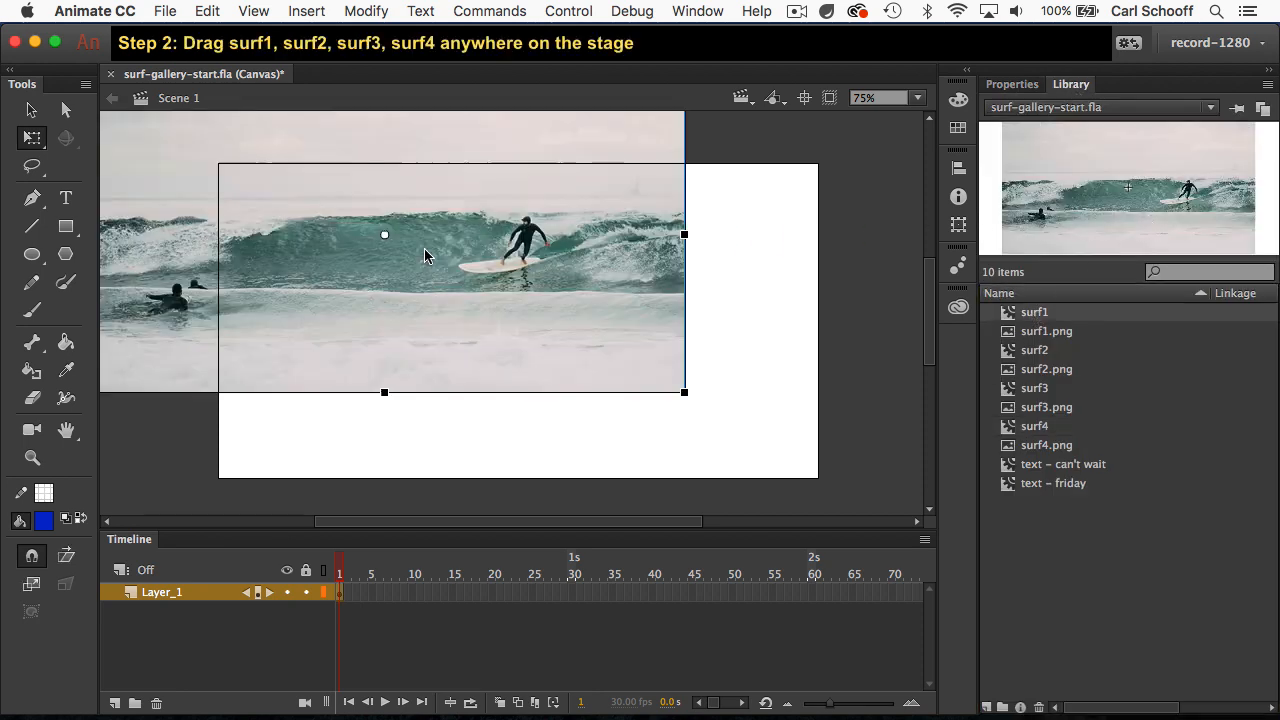
{"action": "left_click", "coordinate": [1033, 352]}
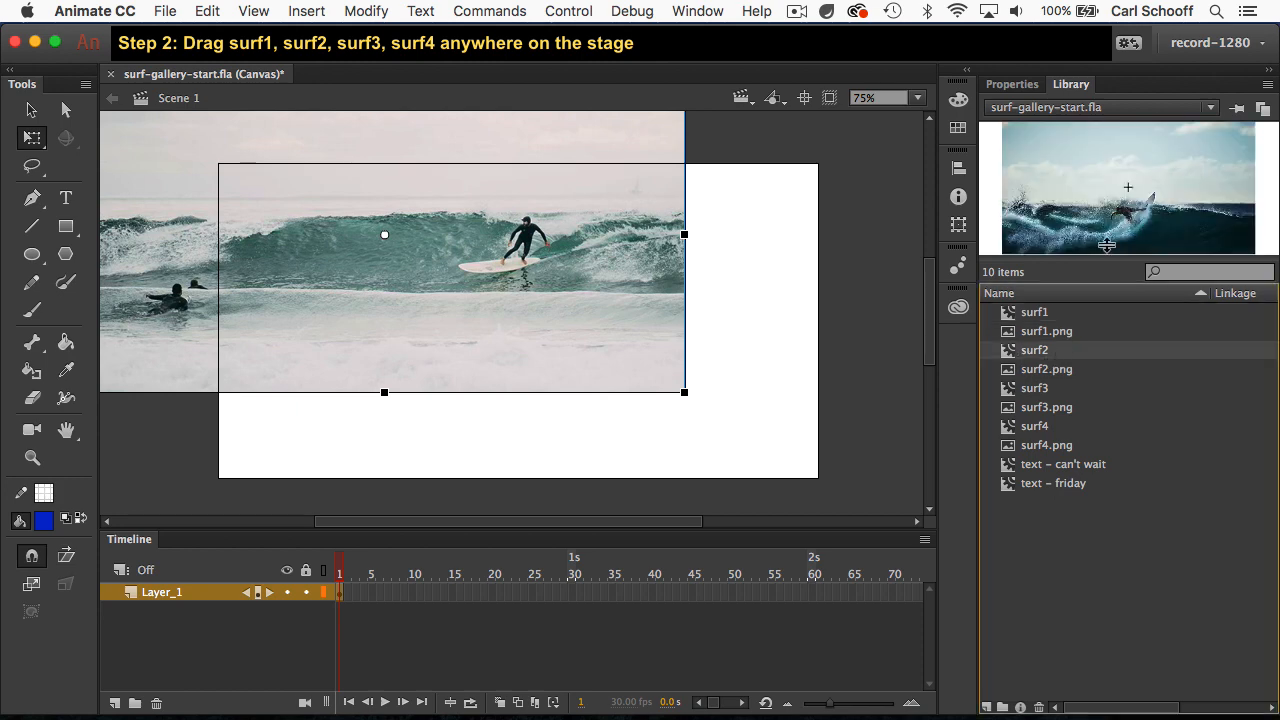
{"action": "left_click_drag", "start_coordinate": [1122, 225], "coordinate": [709, 409]}
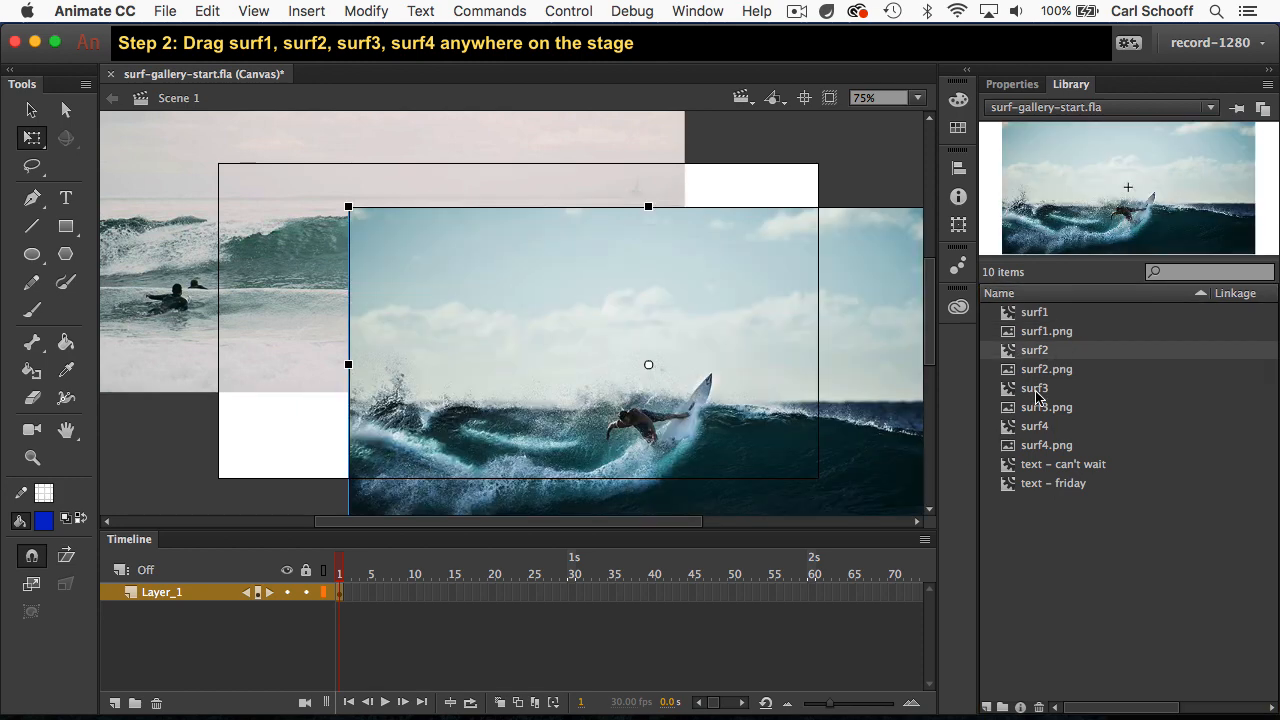
{"action": "left_click_drag", "start_coordinate": [1036, 390], "coordinate": [720, 400]}
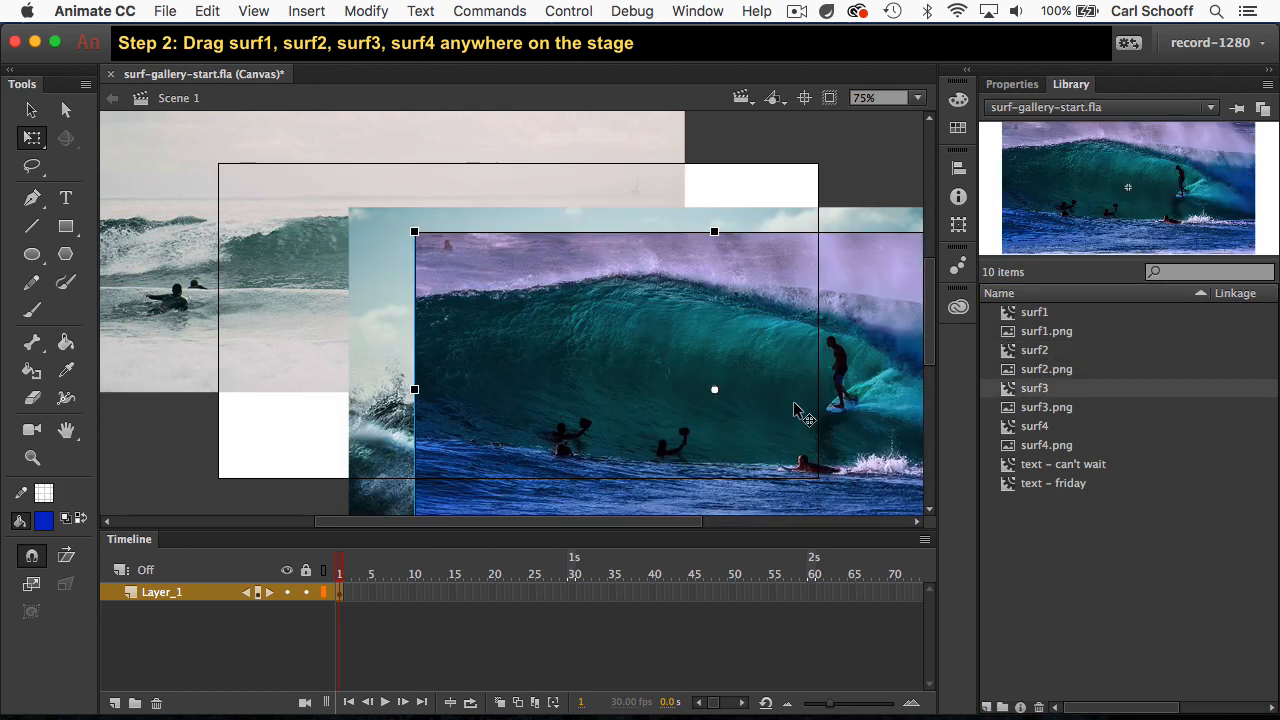
{"action": "left_click", "coordinate": [1034, 431]}
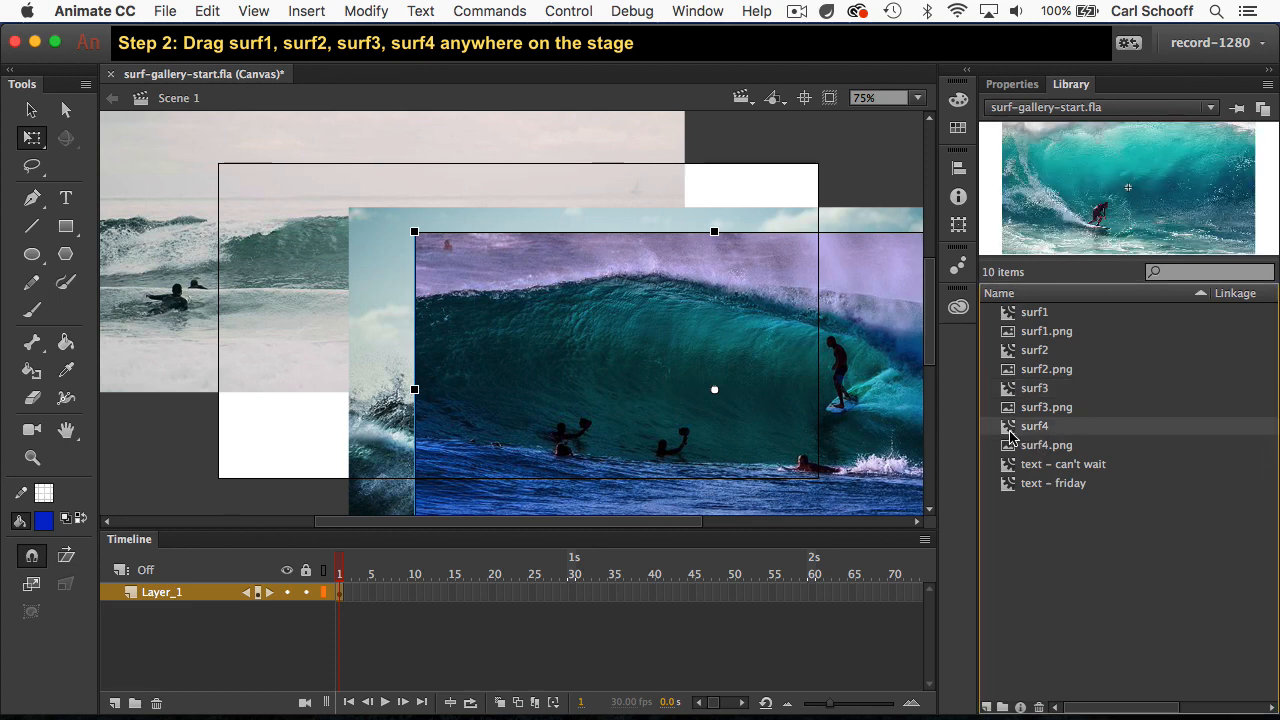
{"action": "left_click_drag", "start_coordinate": [1010, 432], "coordinate": [308, 343]}
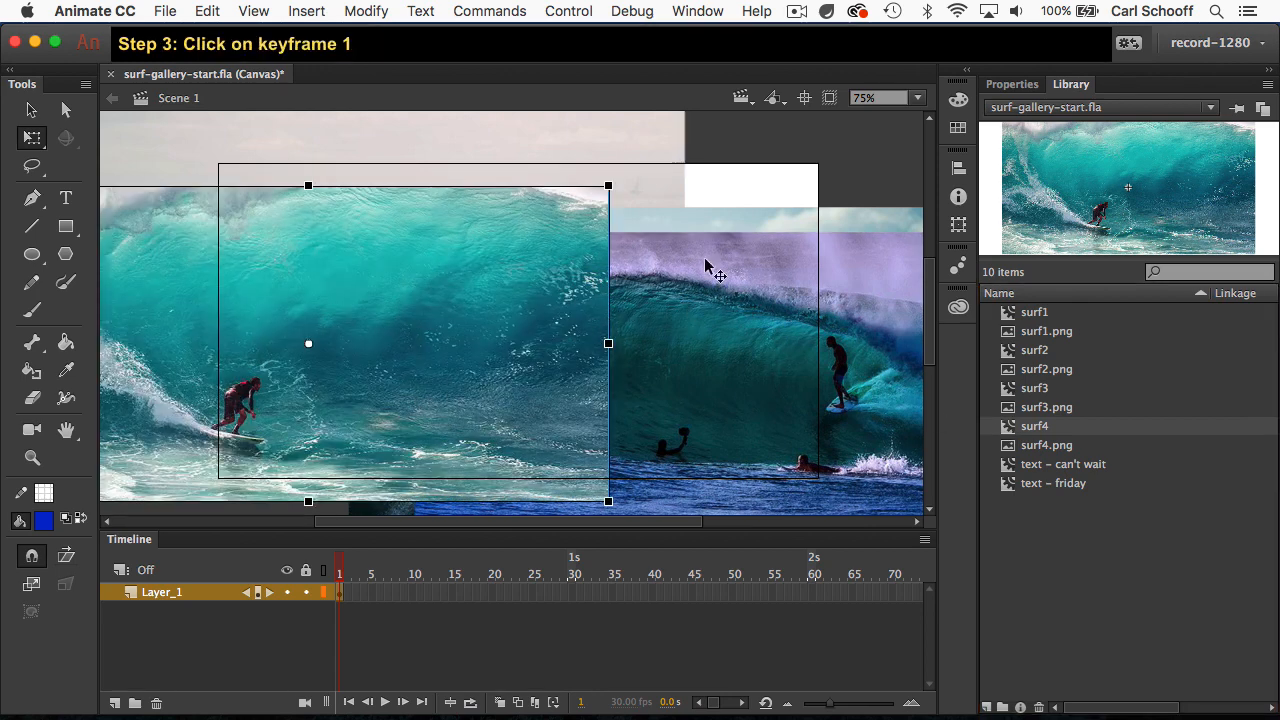
Step: Align all images in frame 1 of Layer_1 to the left and top edges of the stage
{"action": "left_click", "coordinate": [341, 594]}
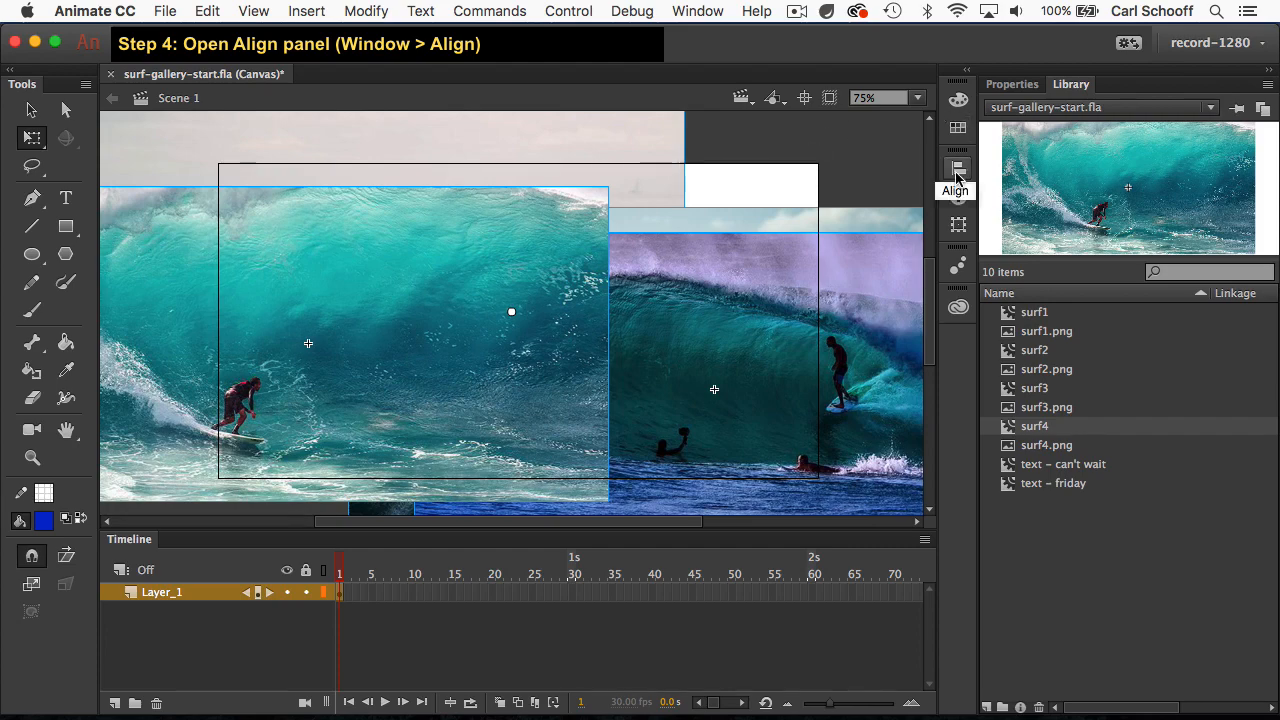
{"action": "left_click", "coordinate": [698, 12]}
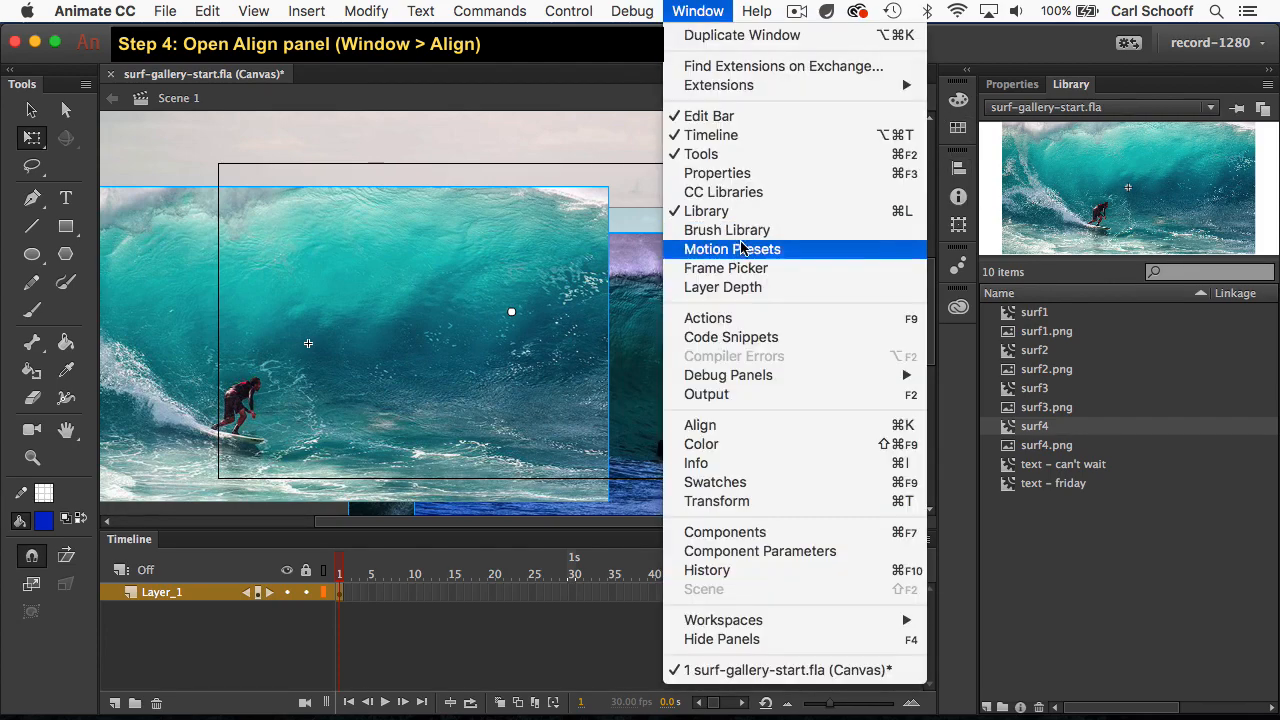
{"action": "left_click", "coordinate": [756, 428]}
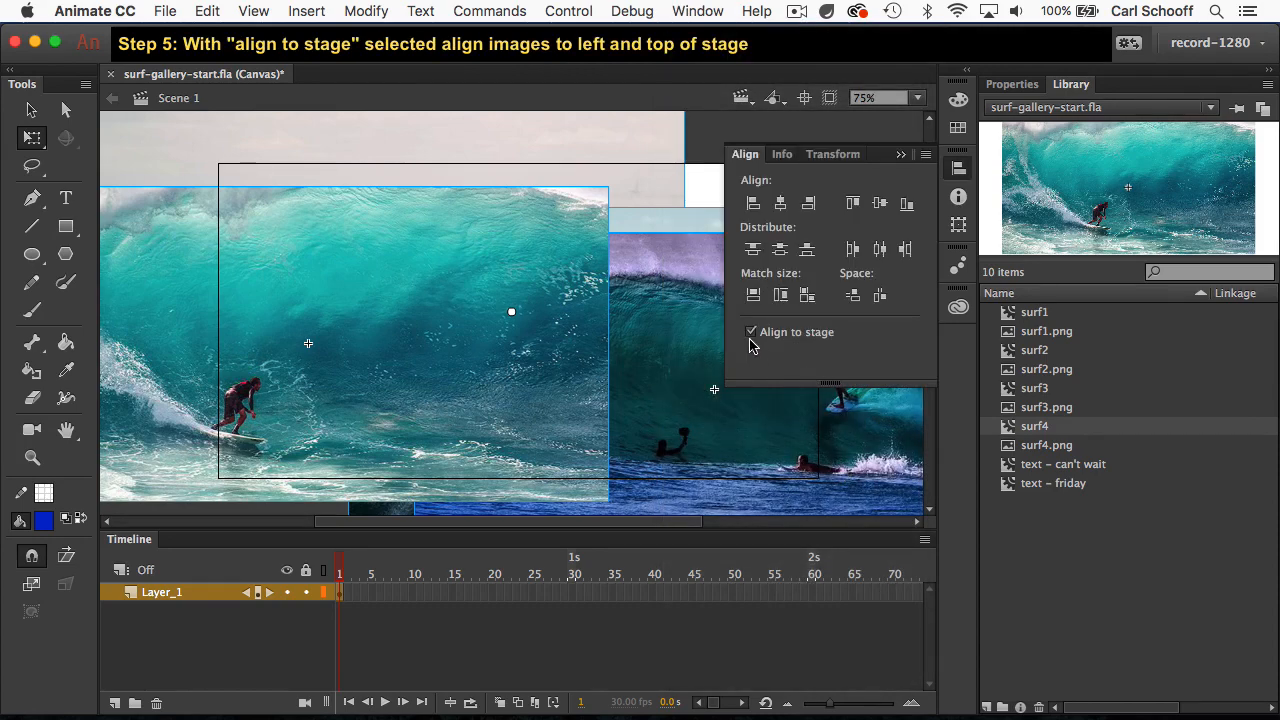
{"action": "left_click", "coordinate": [753, 205]}
{"action": "left_click", "coordinate": [850, 206]}
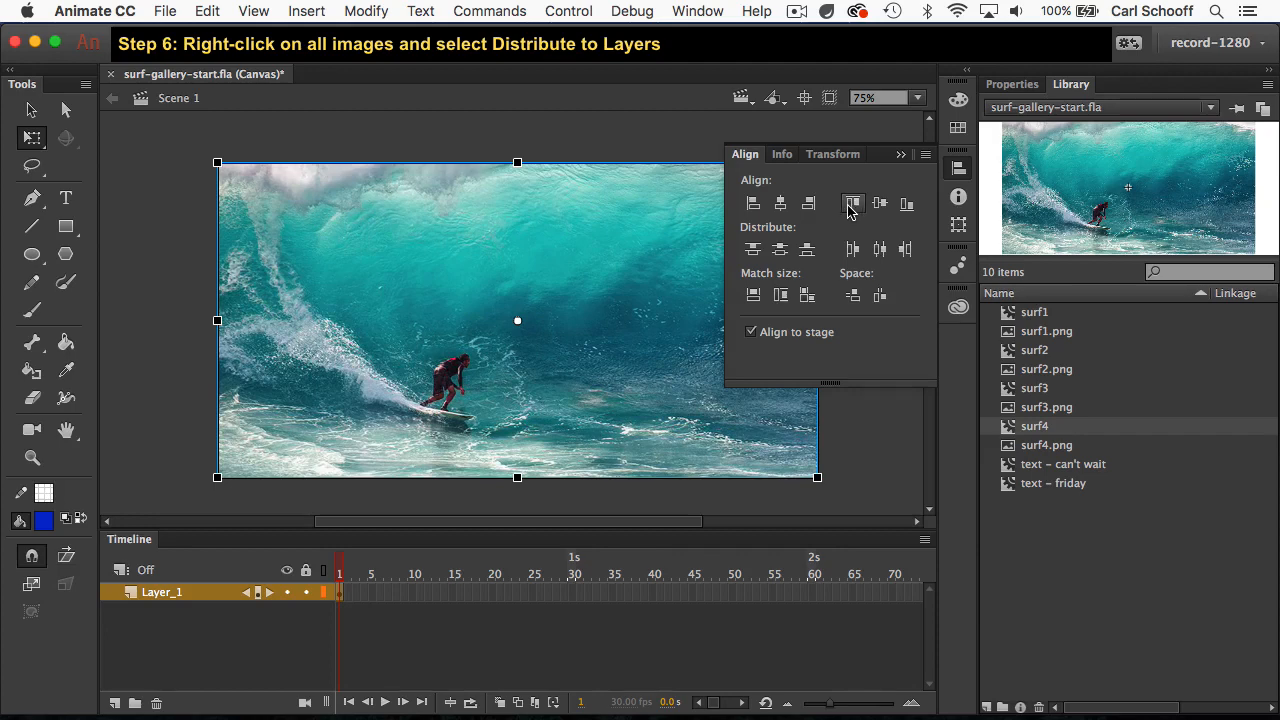
Step: Distribute the four selected images to their own layers and delete the empty Layer_1
{"action": "right_click", "coordinate": [471, 264]}
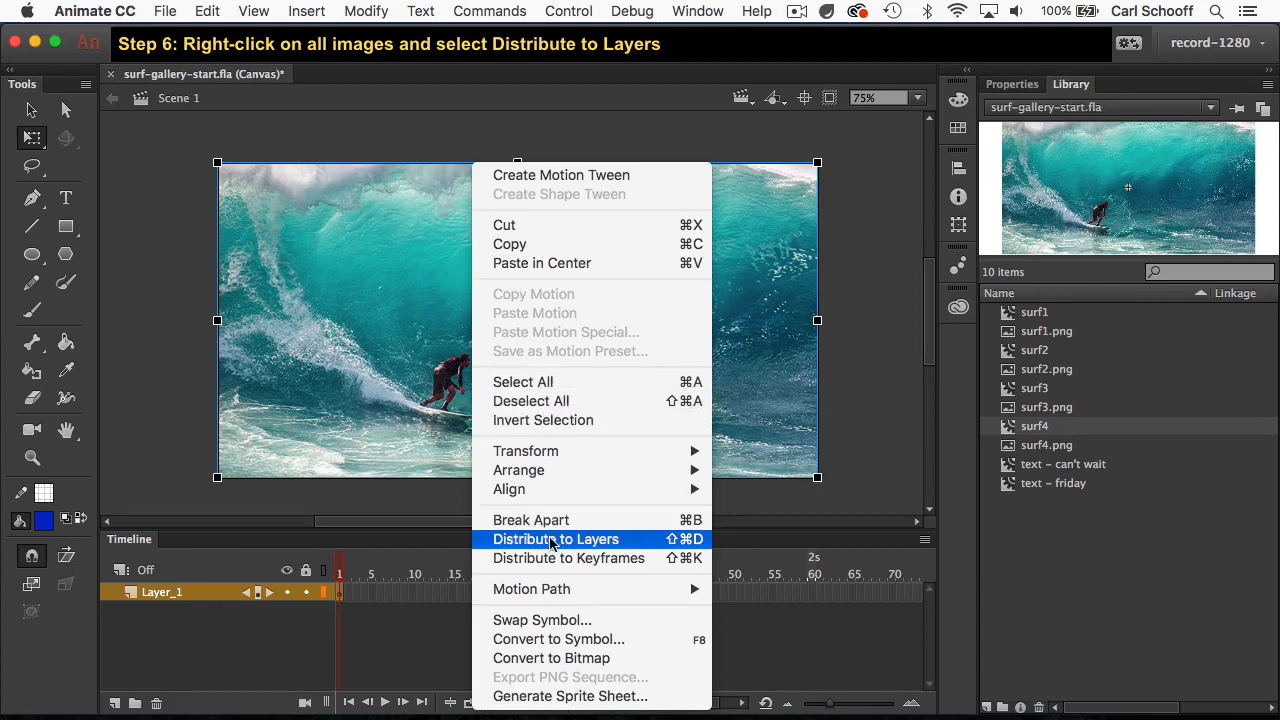
{"action": "left_click", "coordinate": [612, 545]}
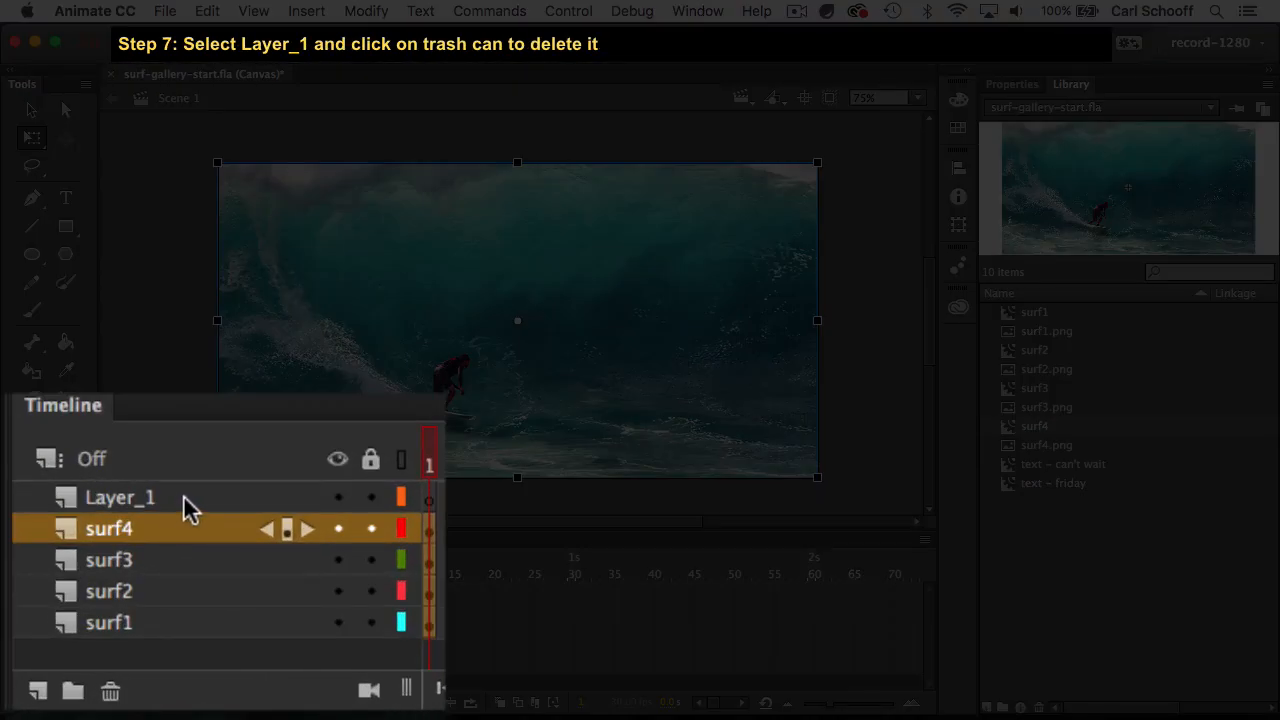
{"action": "left_click", "coordinate": [149, 503]}
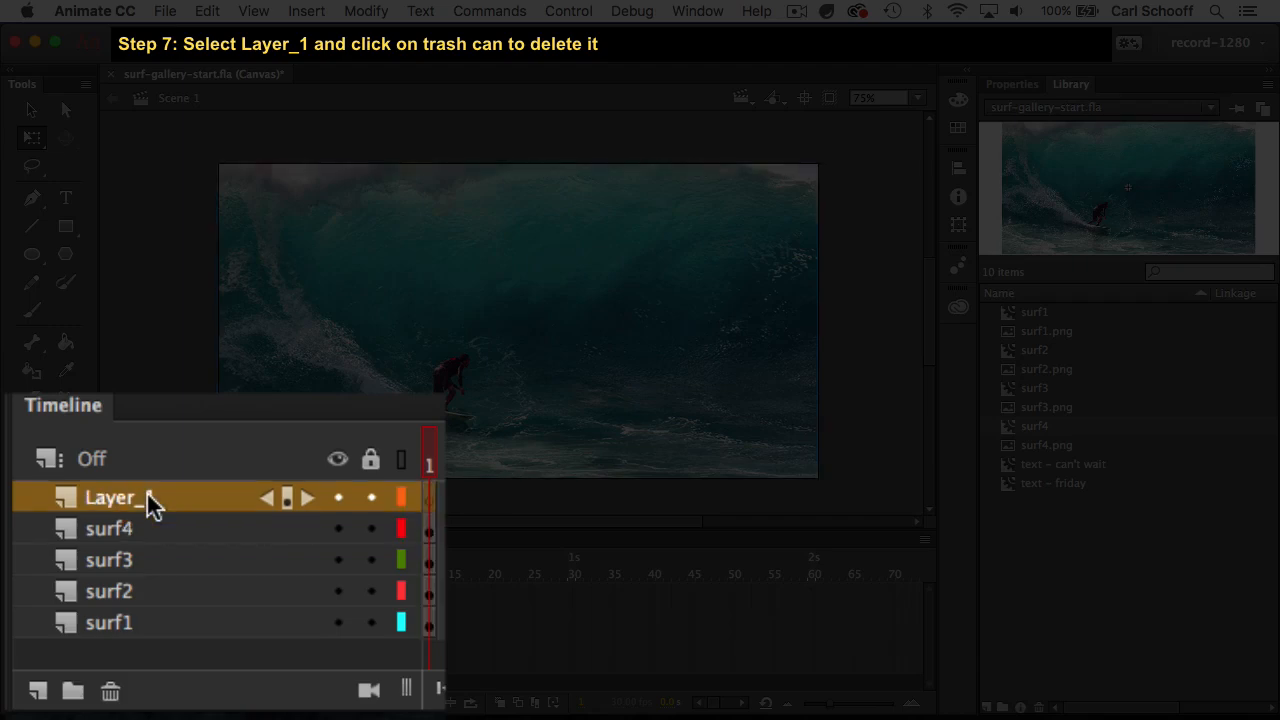
{"action": "left_click", "coordinate": [110, 693]}
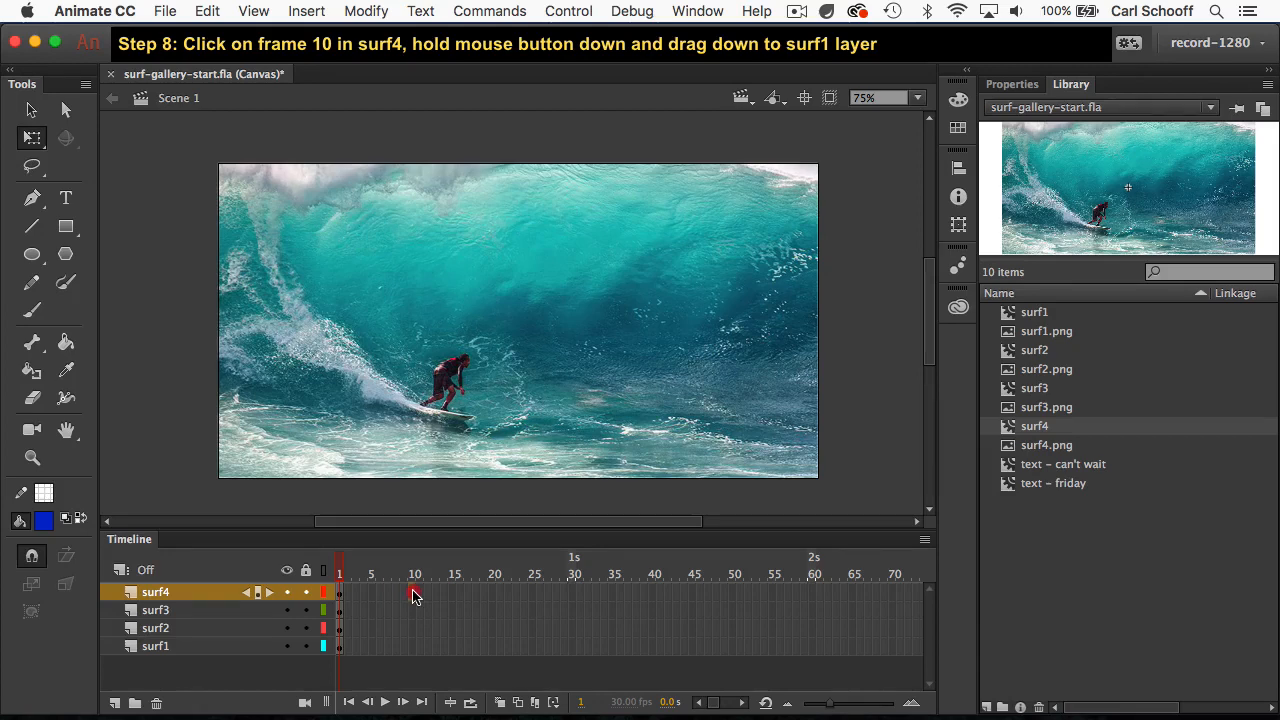
Step: Insert keyframes at frame 10 in all four layers, surf4 through surf1
{"action": "left_click_drag", "start_coordinate": [416, 596], "coordinate": [420, 673]}
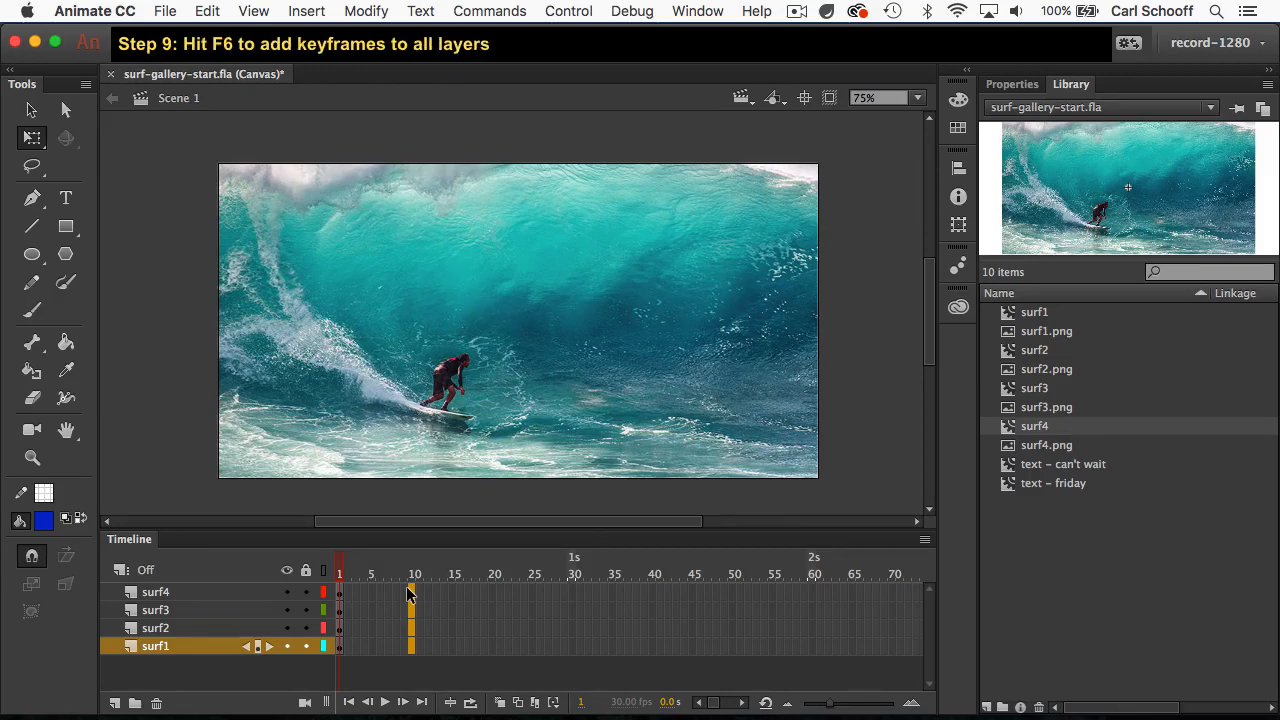
{"action": "key", "text": "F6"}
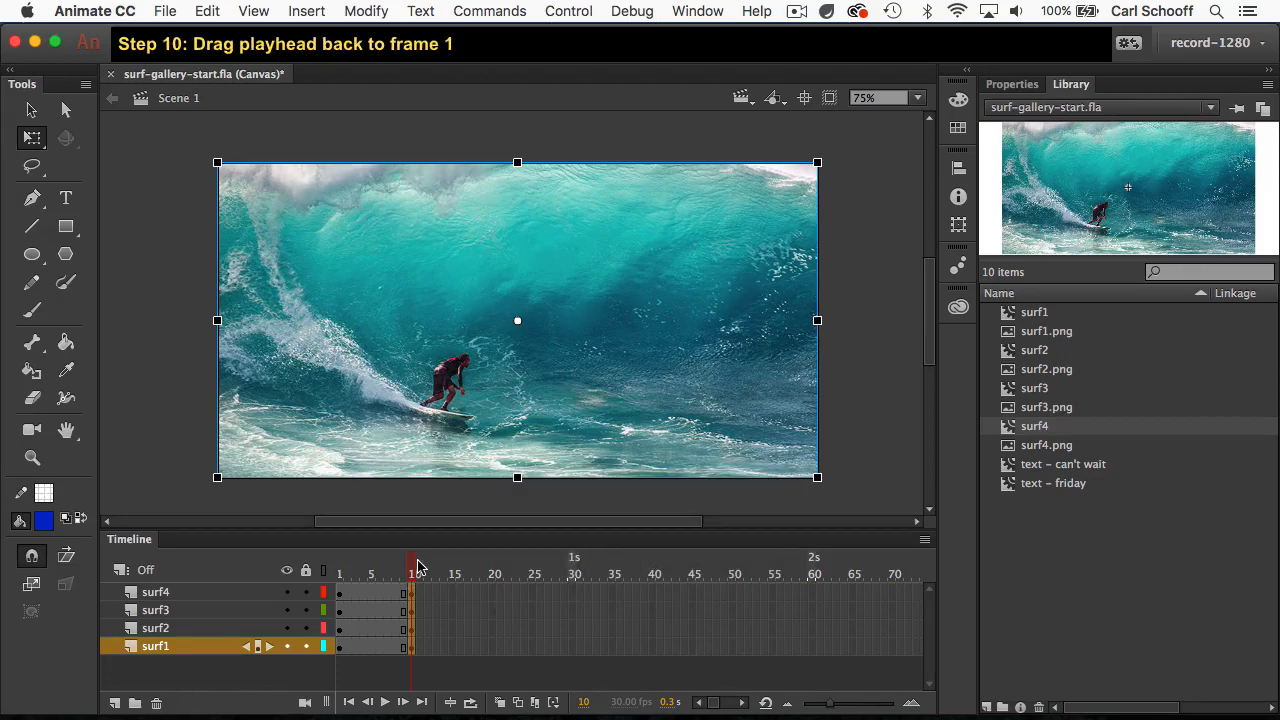
Step: At frame 1, select all four images on the stage and set their Alpha color effect to 0%
{"action": "left_click_drag", "start_coordinate": [418, 566], "coordinate": [338, 566]}
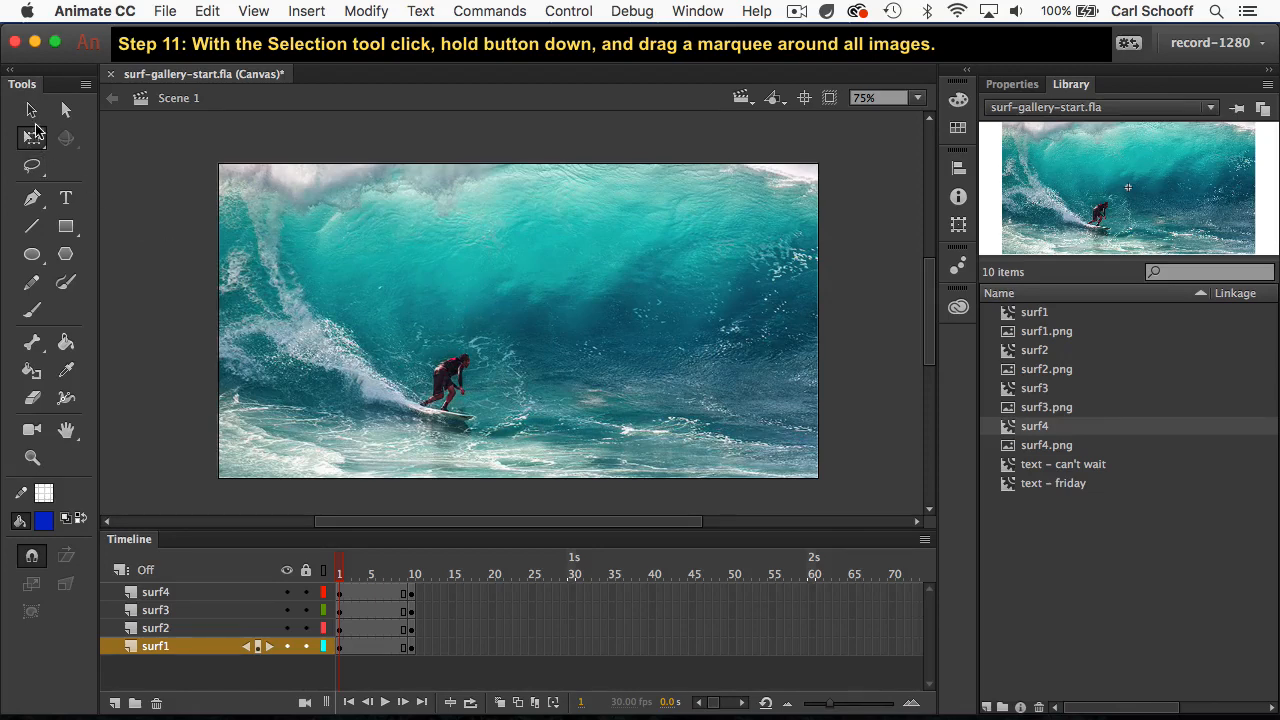
{"action": "left_click", "coordinate": [34, 114]}
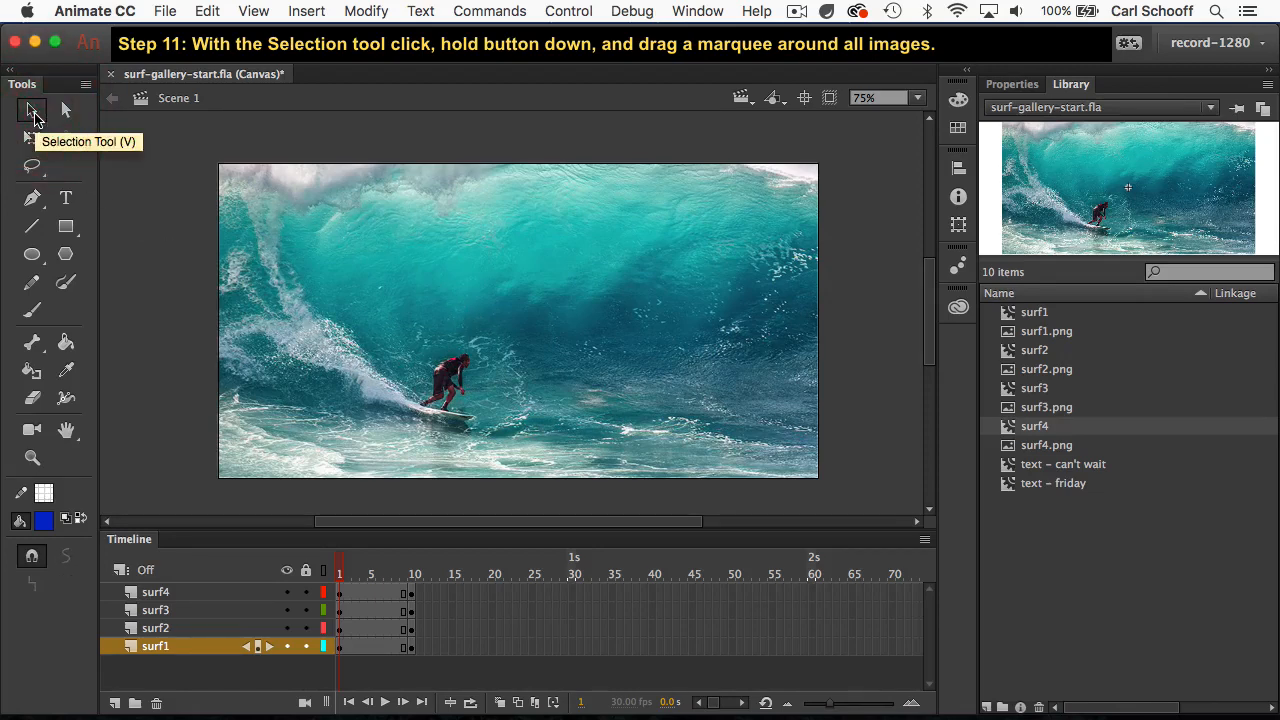
{"action": "left_click_drag", "start_coordinate": [163, 138], "coordinate": [327, 252]}
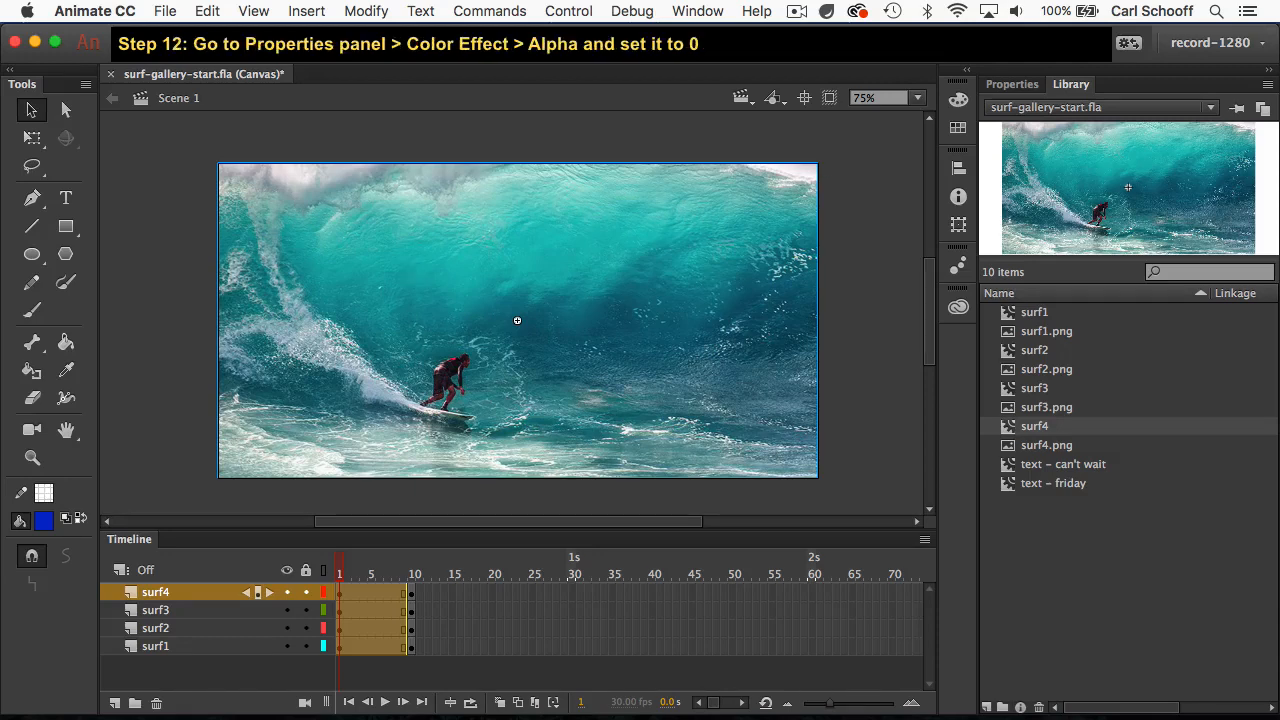
{"action": "left_click", "coordinate": [1003, 85]}
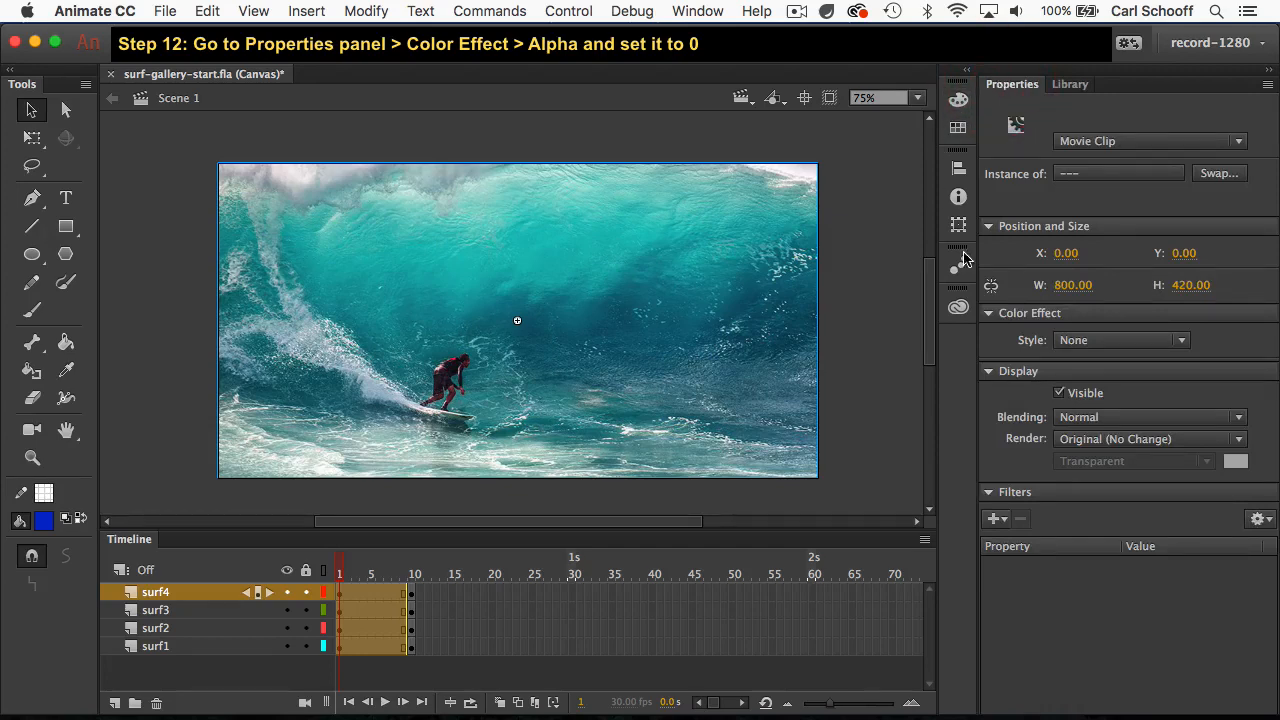
{"action": "left_click", "coordinate": [995, 313]}
{"action": "left_click", "coordinate": [995, 313]}
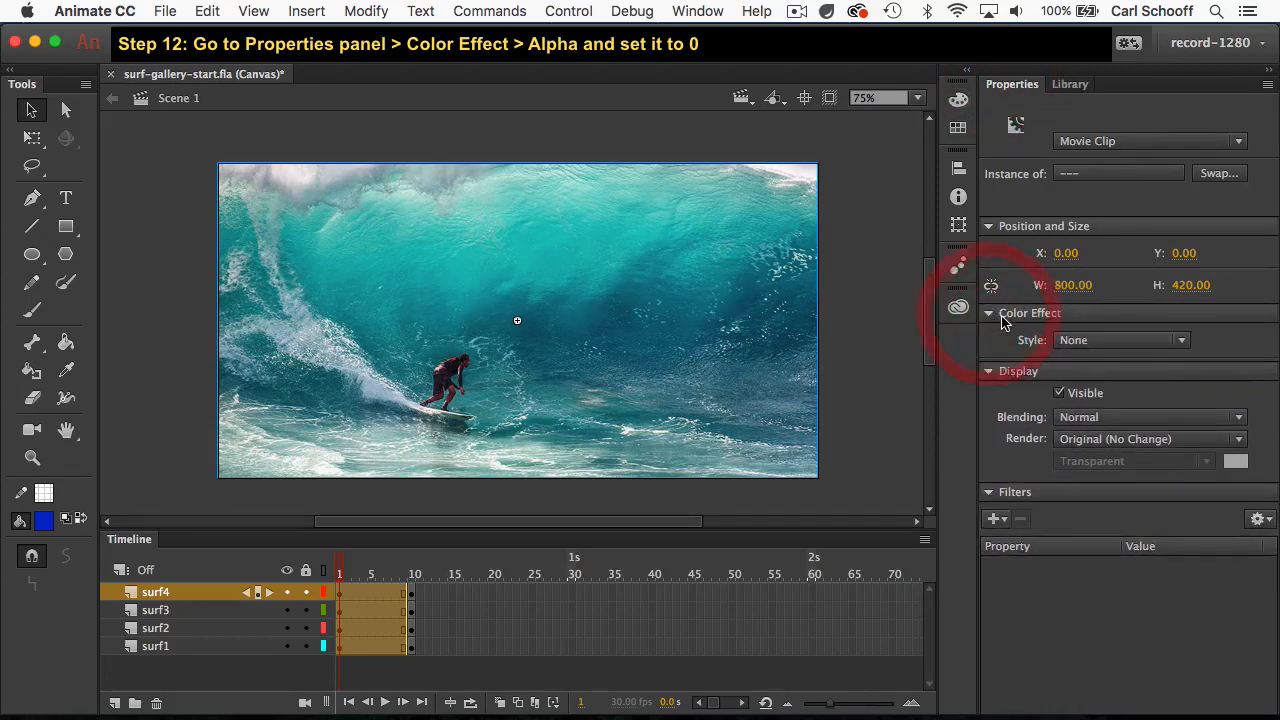
{"action": "left_click", "coordinate": [1103, 343]}
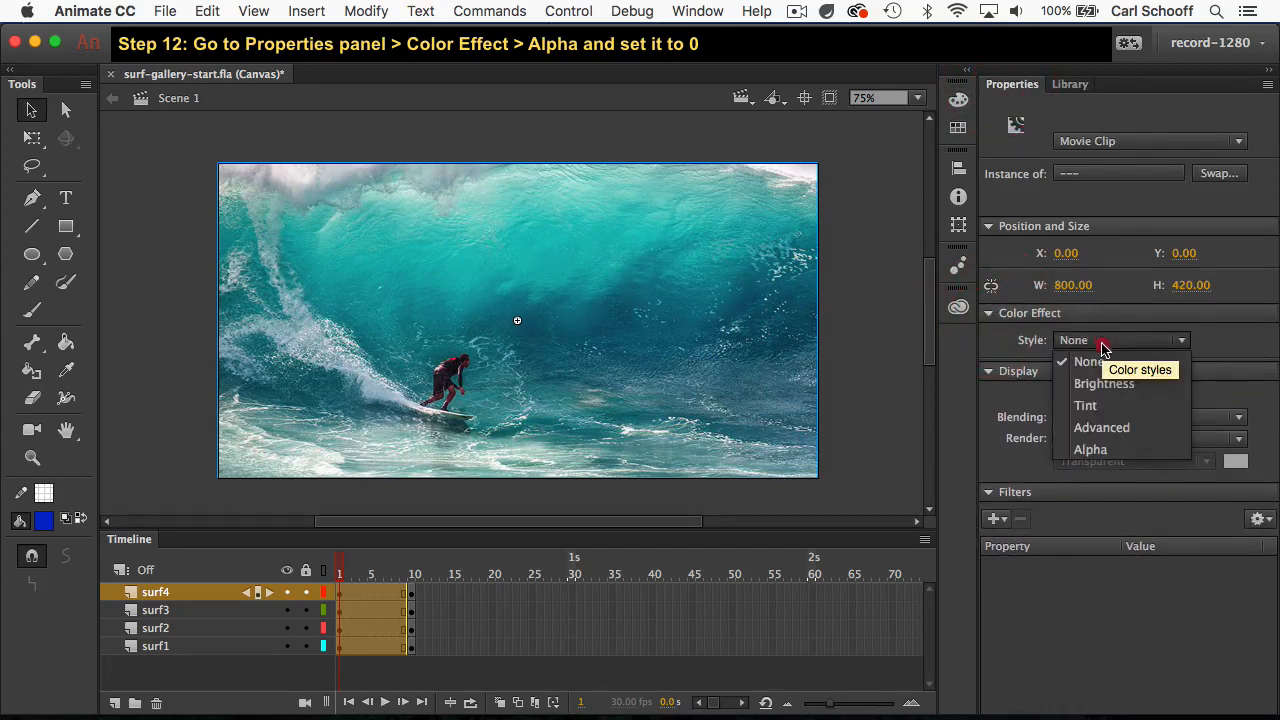
{"action": "left_click", "coordinate": [1125, 451]}
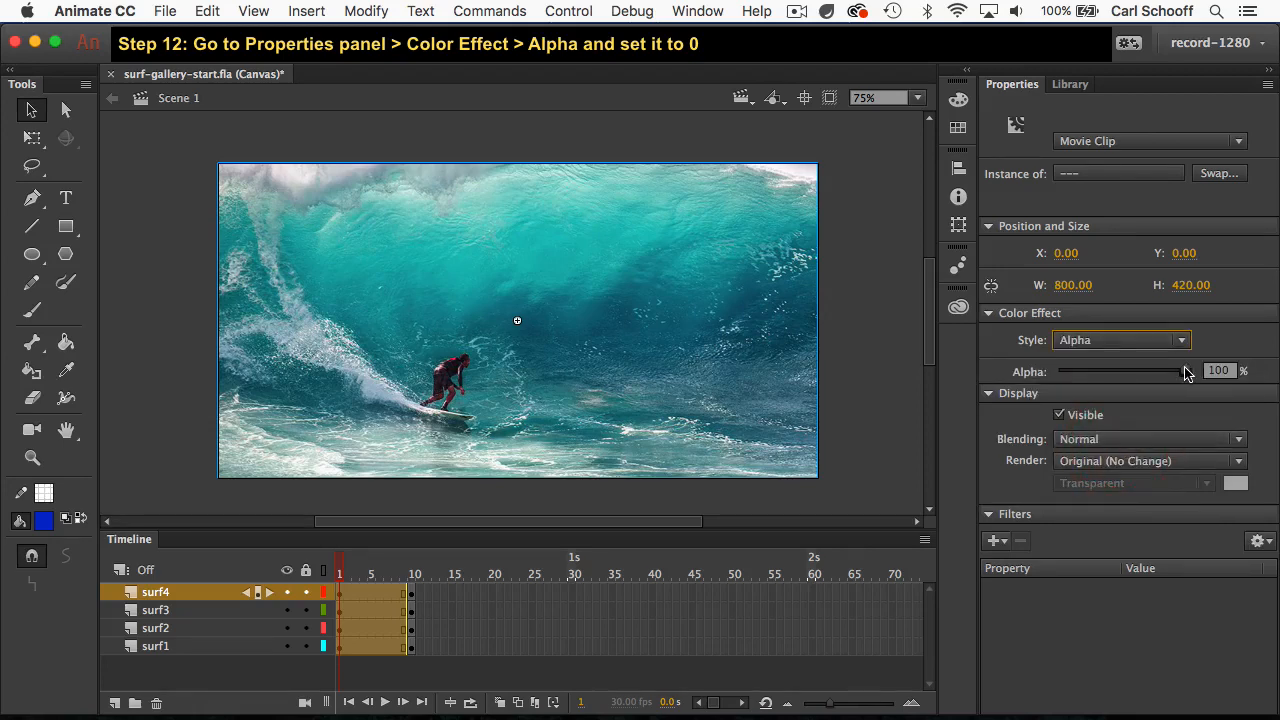
{"action": "left_click_drag", "start_coordinate": [1182, 371], "coordinate": [1048, 371]}
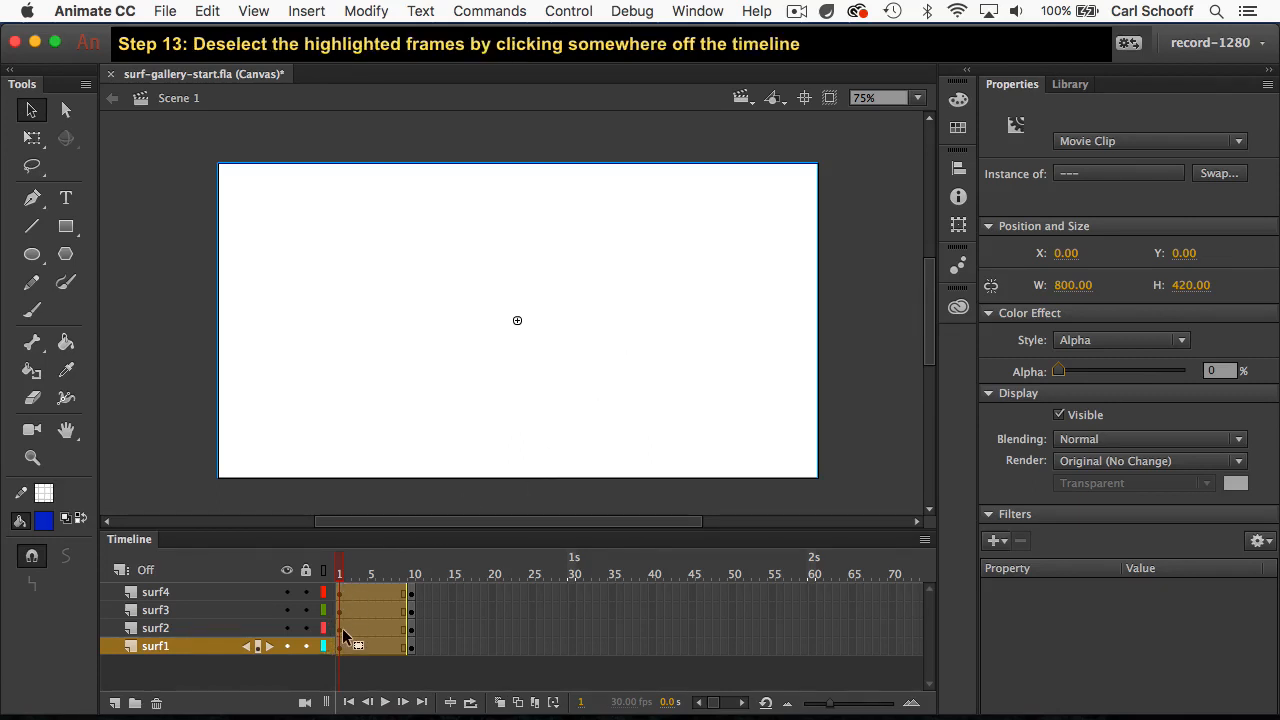
Step: Create classic tweens from frame 1 on all four surf layers and deselect the frames
{"action": "left_click", "coordinate": [282, 505]}
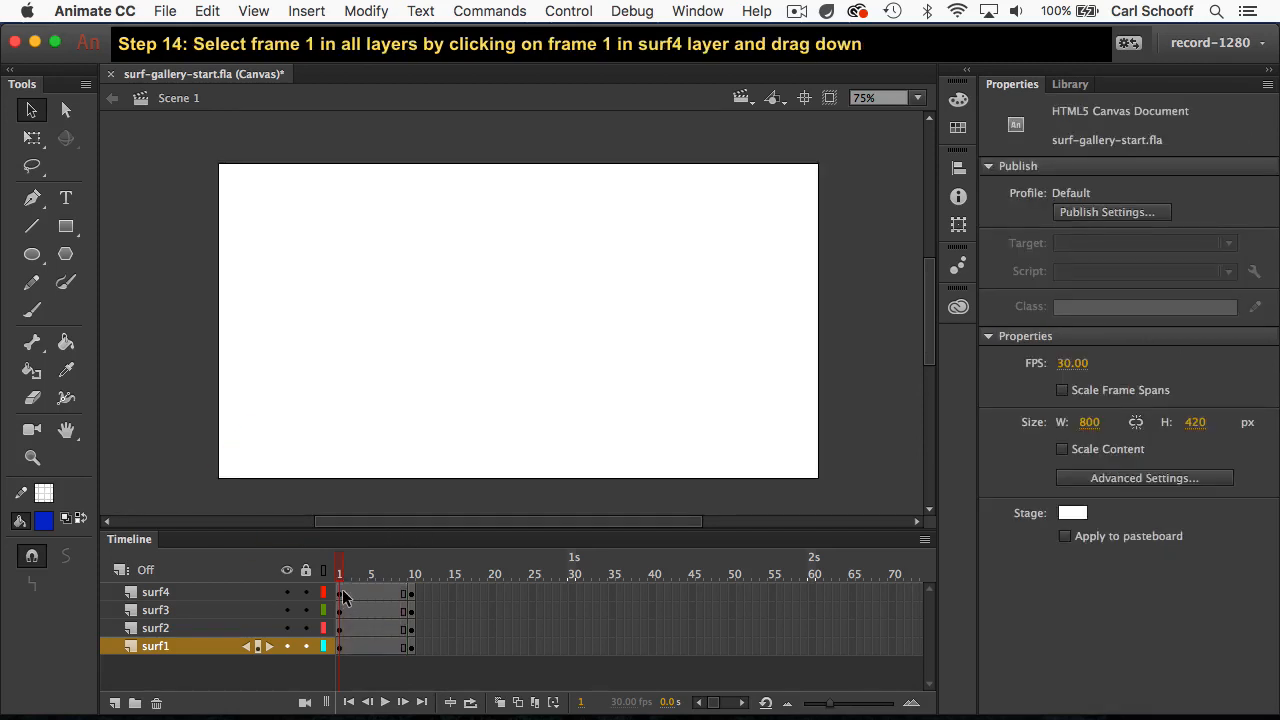
{"action": "left_click_drag", "start_coordinate": [343, 595], "coordinate": [341, 660]}
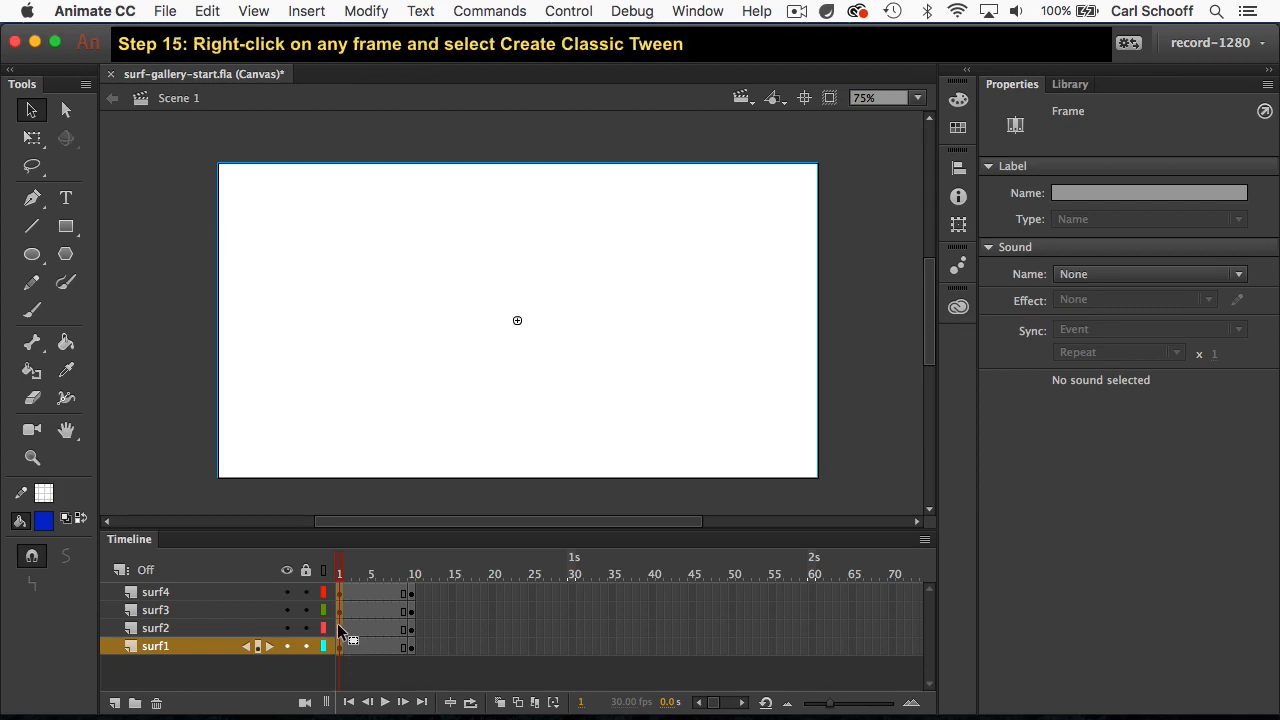
{"action": "right_click", "coordinate": [340, 628]}
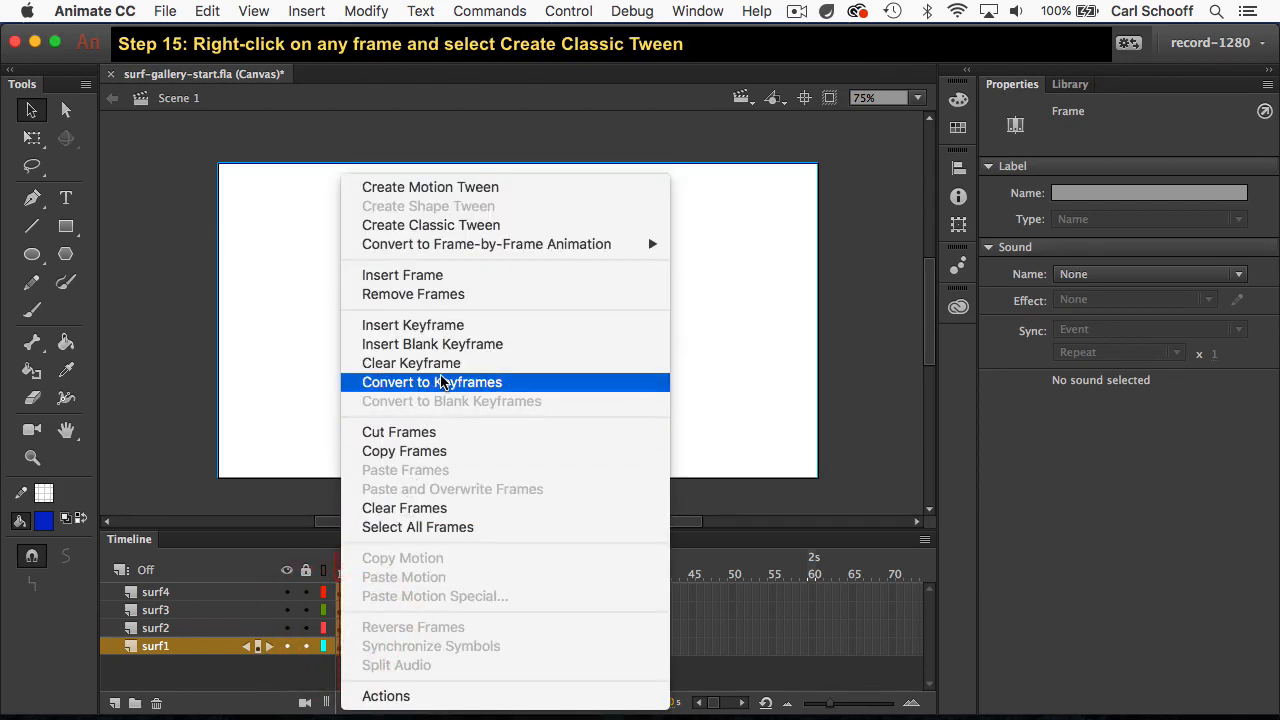
{"action": "left_click", "coordinate": [452, 225]}
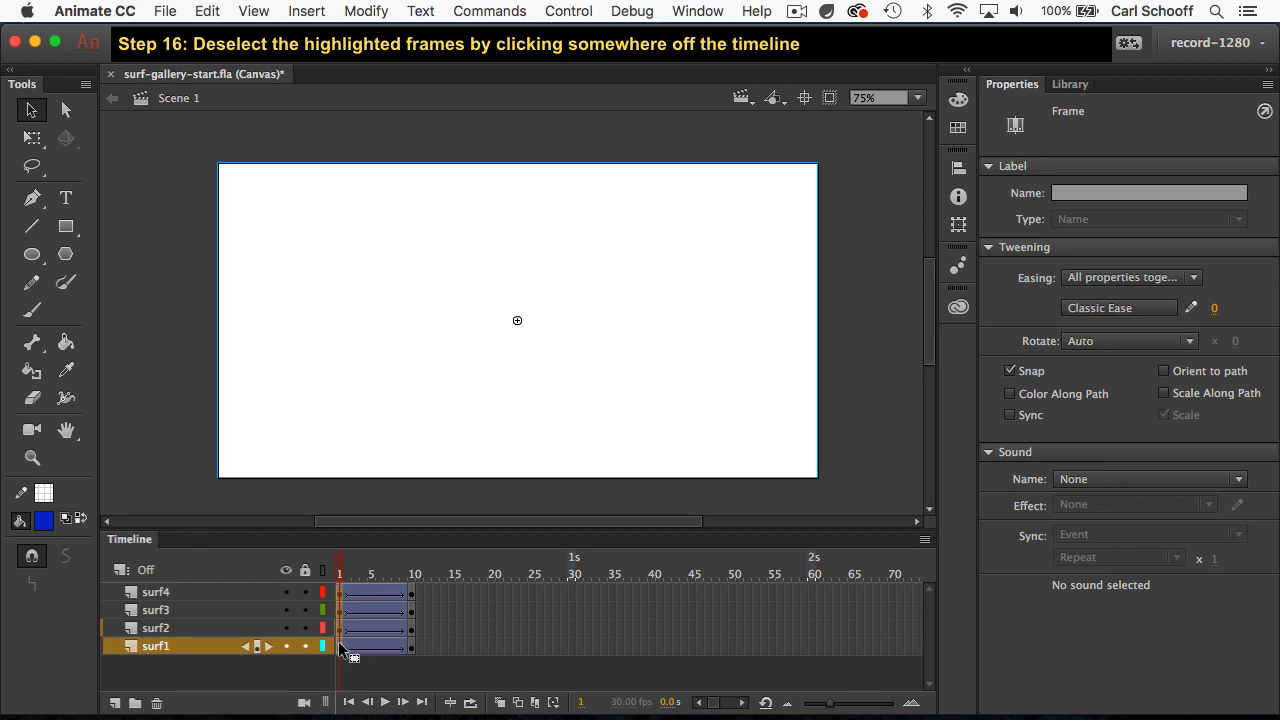
{"action": "left_click", "coordinate": [452, 632]}
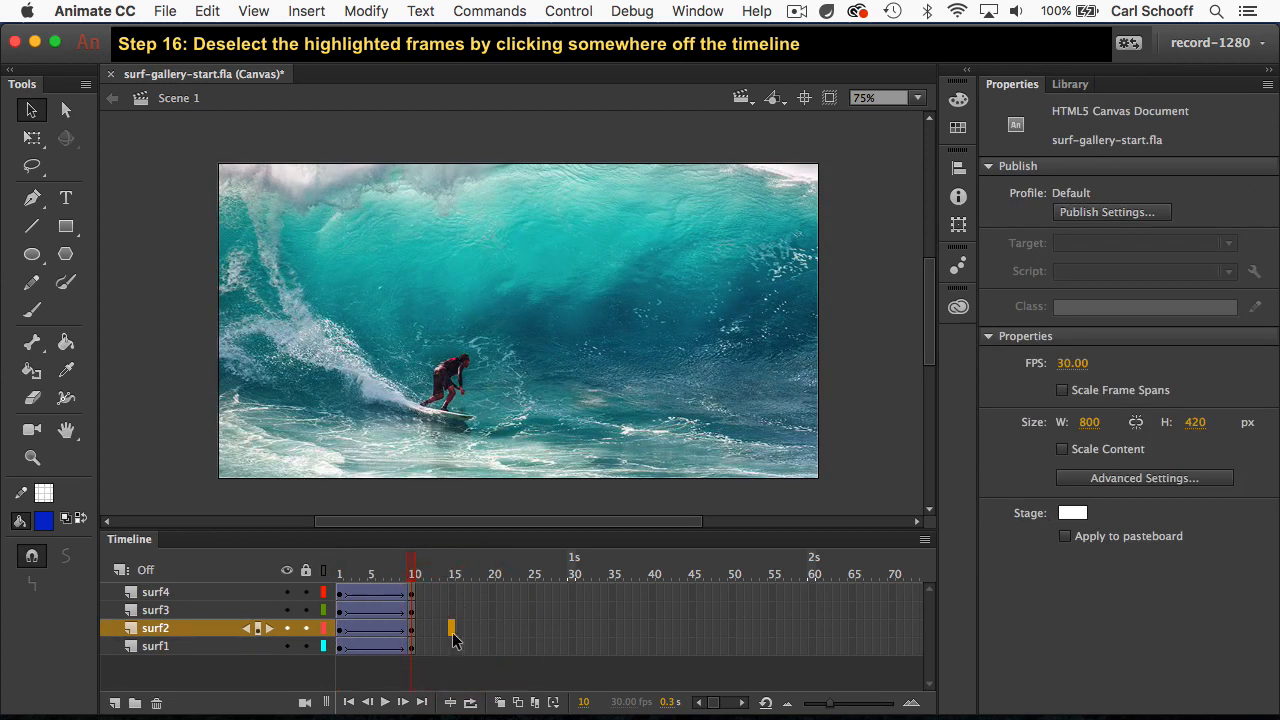
Step: Move the tween span of the surf2 layer to start at frame 30 and that of surf3 to start at frame 70
{"action": "left_click", "coordinate": [341, 634]}
{"action": "left_click_drag", "start_coordinate": [341, 634], "coordinate": [407, 628]}
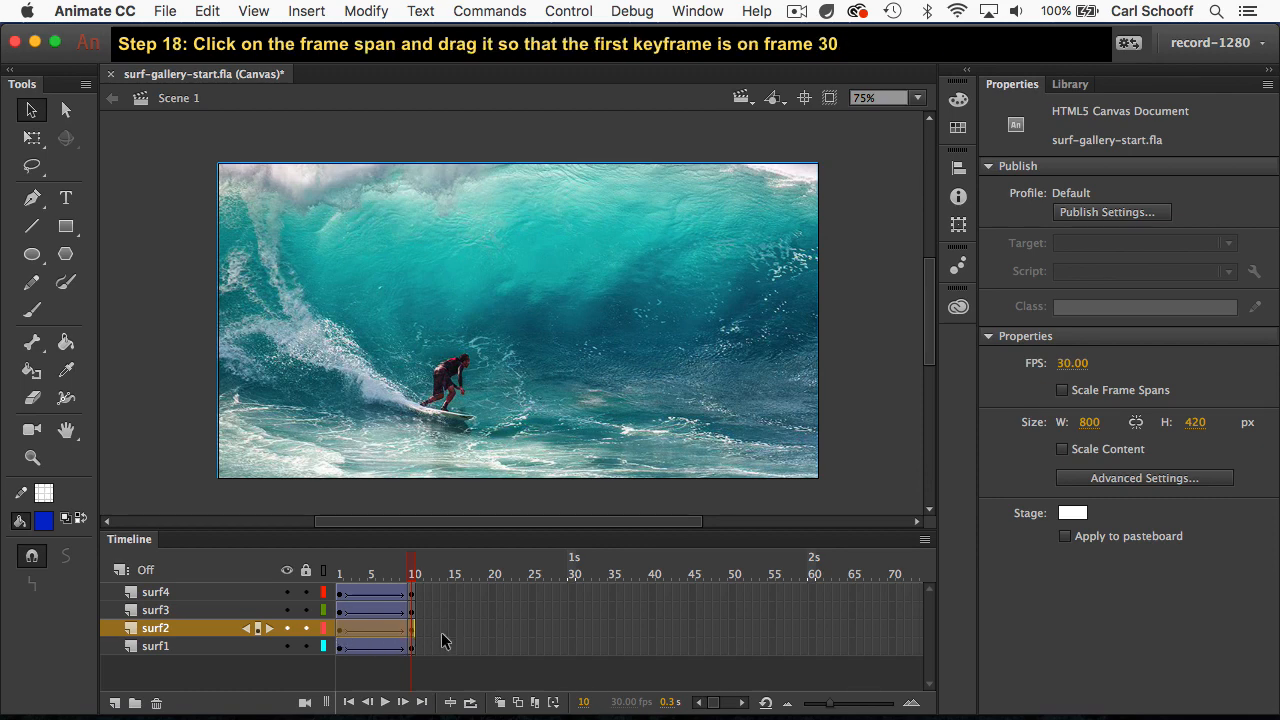
{"action": "left_click", "coordinate": [362, 626]}
{"action": "left_click_drag", "start_coordinate": [361, 625], "coordinate": [595, 628]}
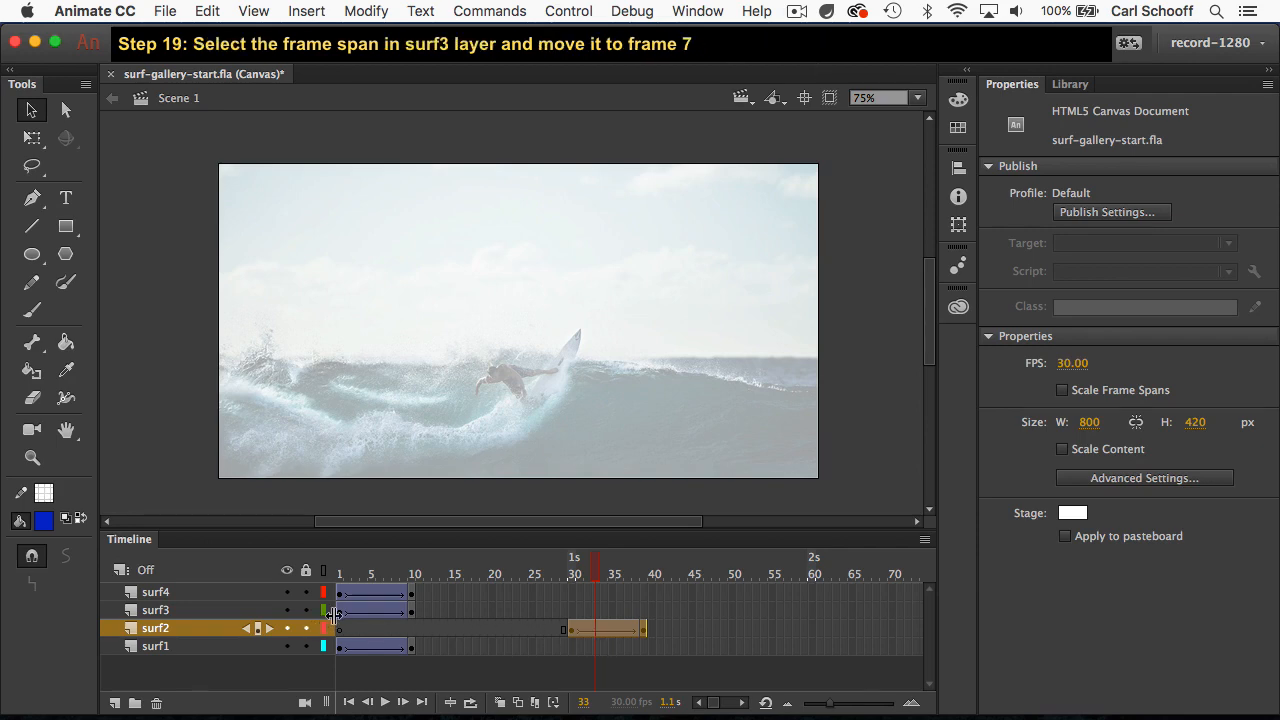
{"action": "left_click_drag", "start_coordinate": [340, 614], "coordinate": [907, 609]}
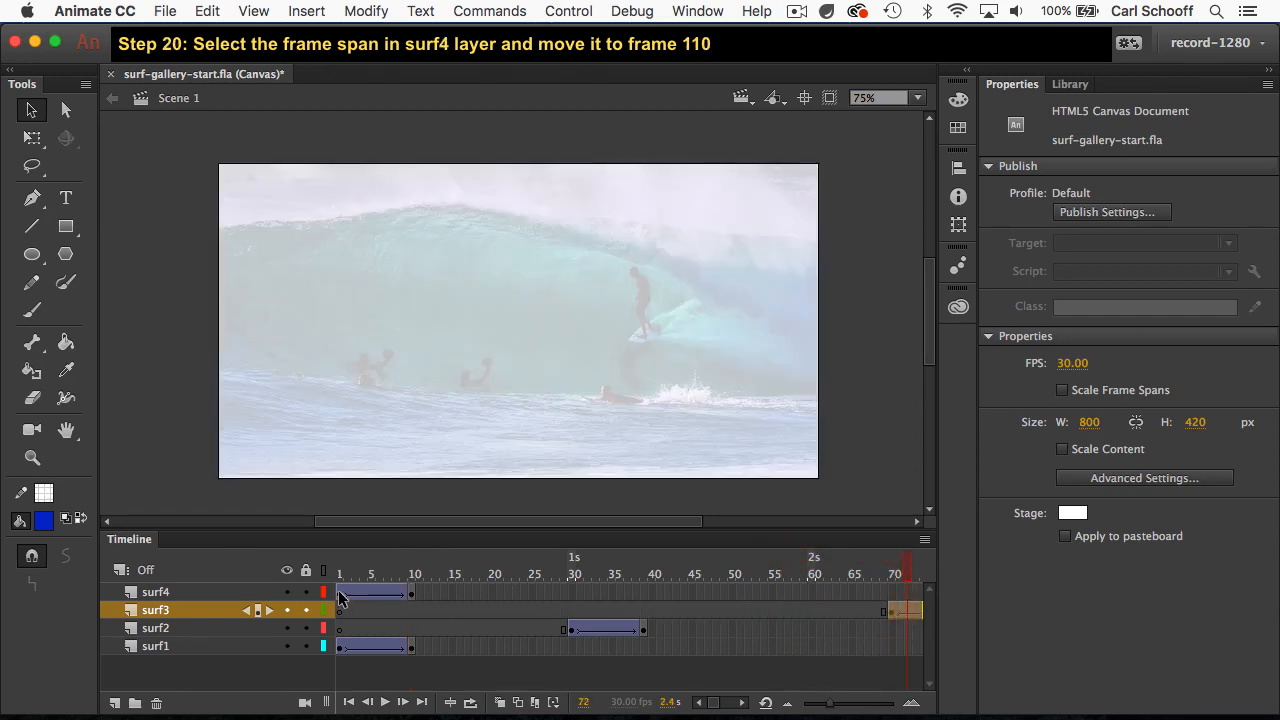
Step: Move the whole tween span of the surf4 layer so that it starts at frame 110
{"action": "left_click_drag", "start_coordinate": [340, 597], "coordinate": [407, 600]}
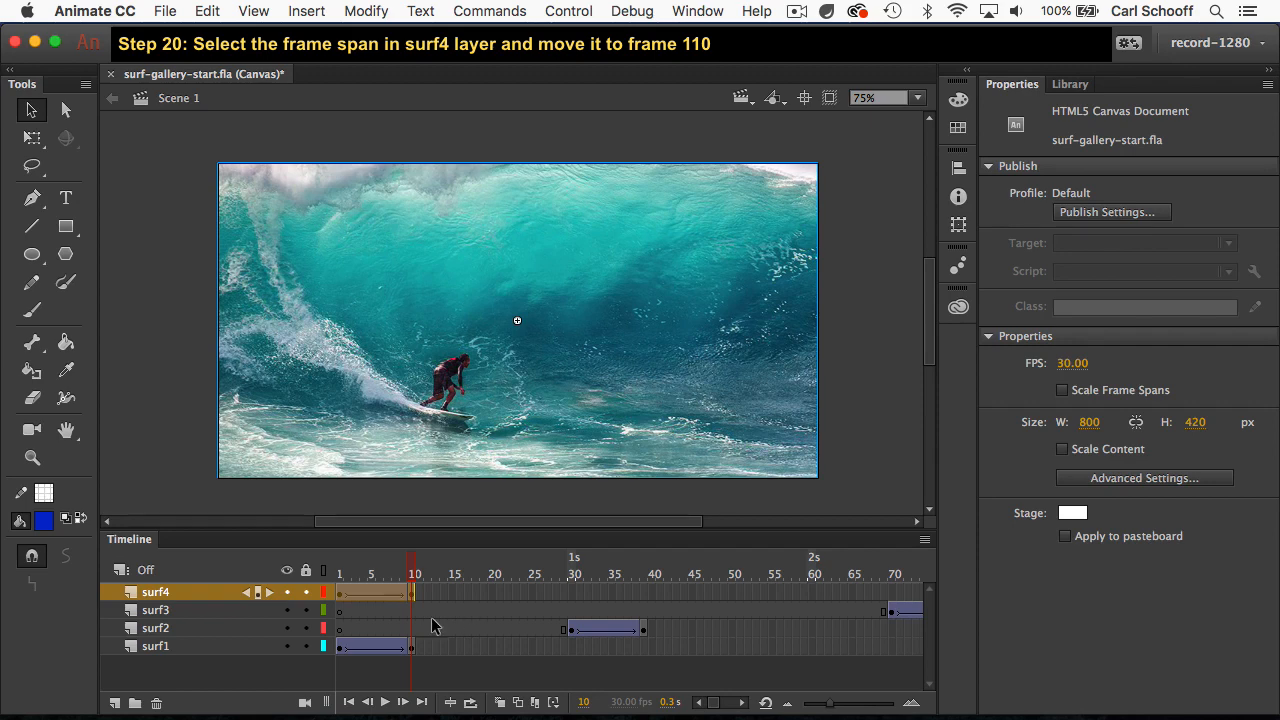
{"action": "left_click_drag", "start_coordinate": [360, 593], "coordinate": [880, 593]}
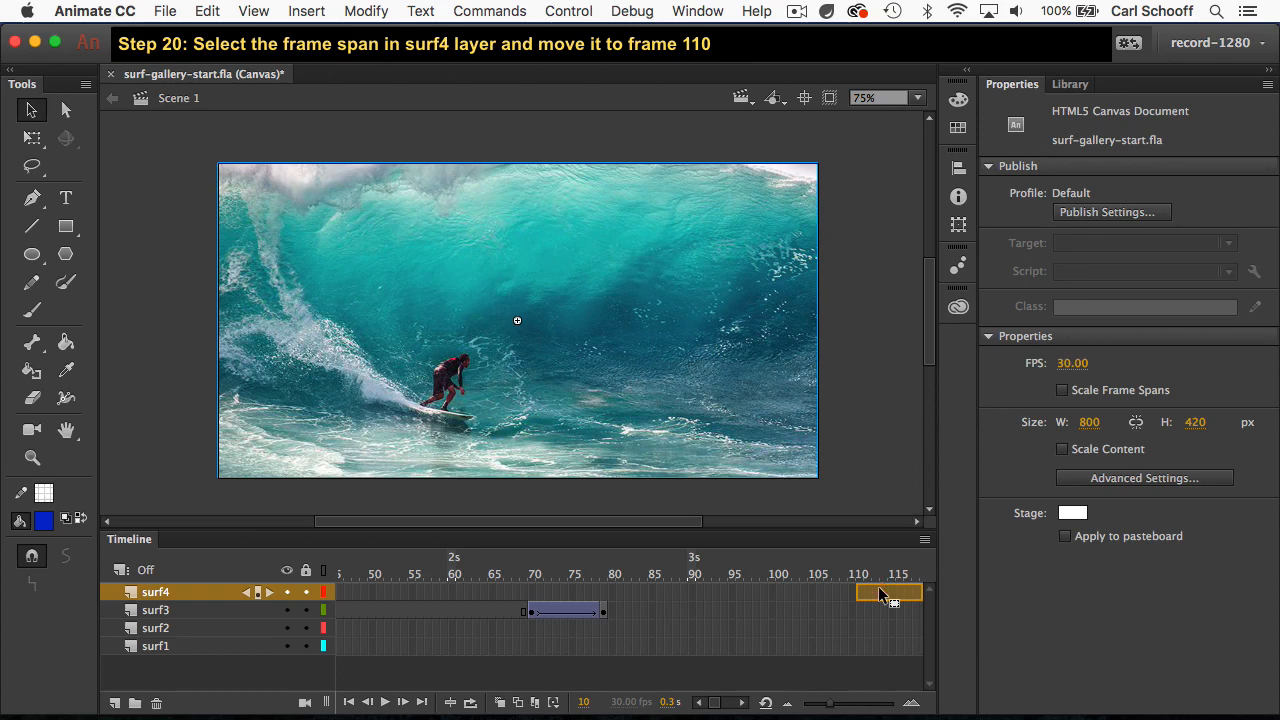
{"action": "left_click_drag", "start_coordinate": [880, 594], "coordinate": [868, 594]}
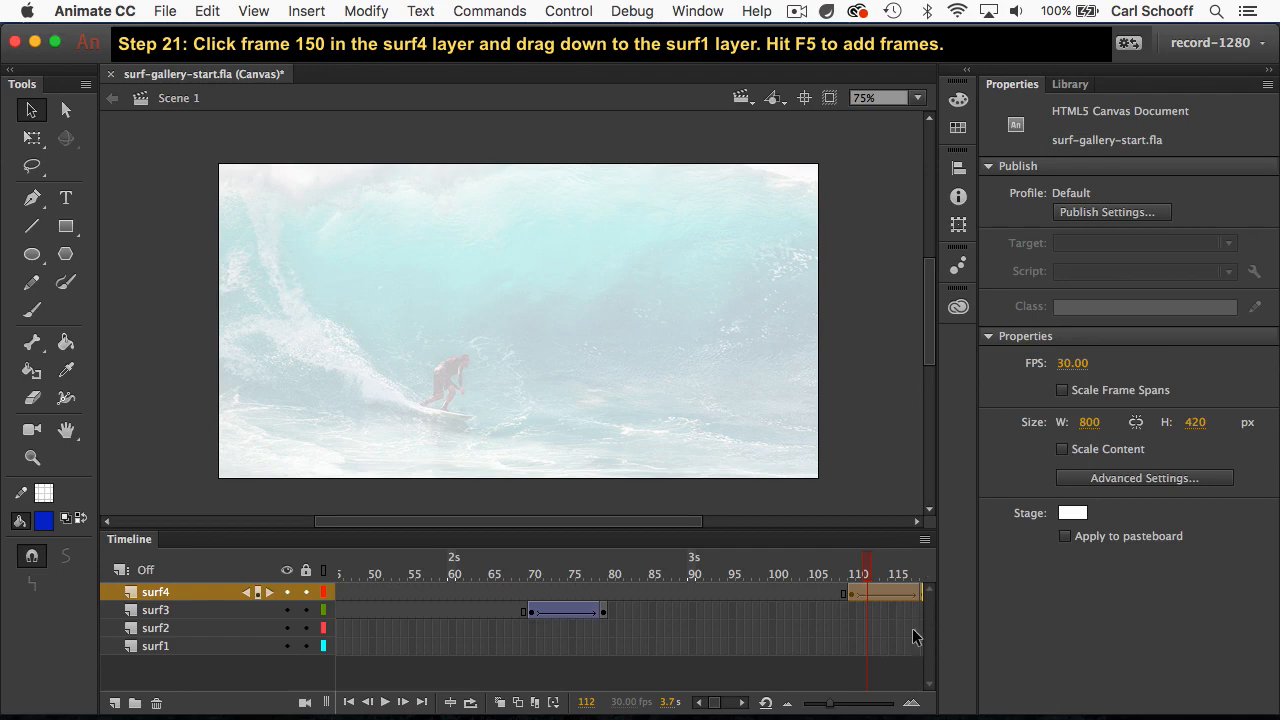
Step: Extend all four layers, surf4 through surf1, with frames up to frame 150 and play the animation
{"action": "left_click", "coordinate": [892, 573]}
{"action": "left_click_drag", "start_coordinate": [892, 573], "coordinate": [591, 550]}
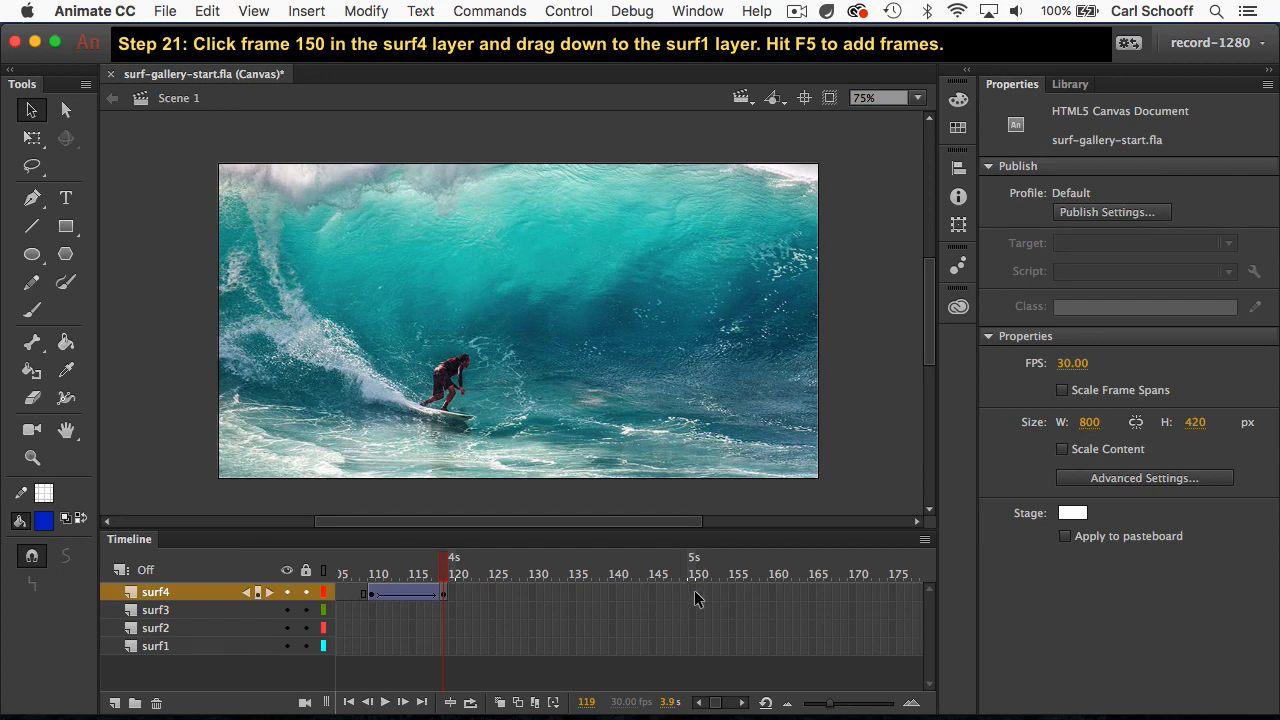
{"action": "left_click_drag", "start_coordinate": [695, 592], "coordinate": [697, 652]}
{"action": "left_click_drag", "start_coordinate": [697, 652], "coordinate": [697, 655]}
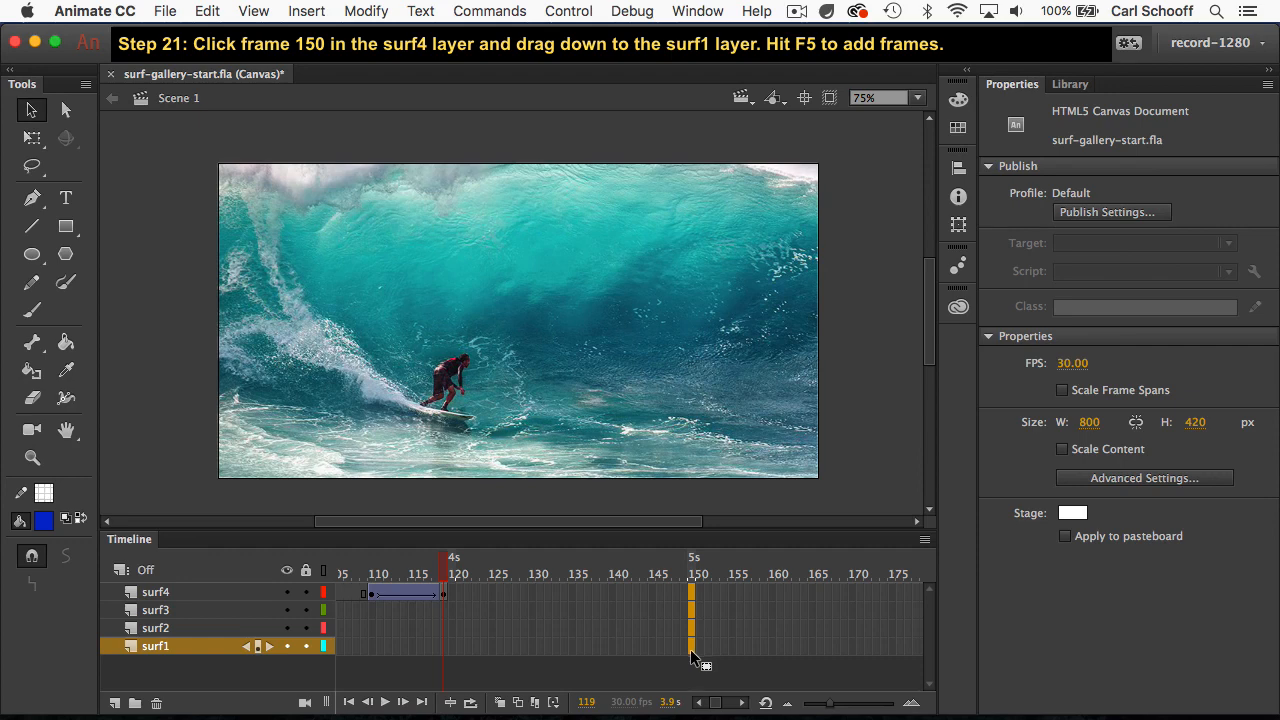
{"action": "key", "text": "F5"}
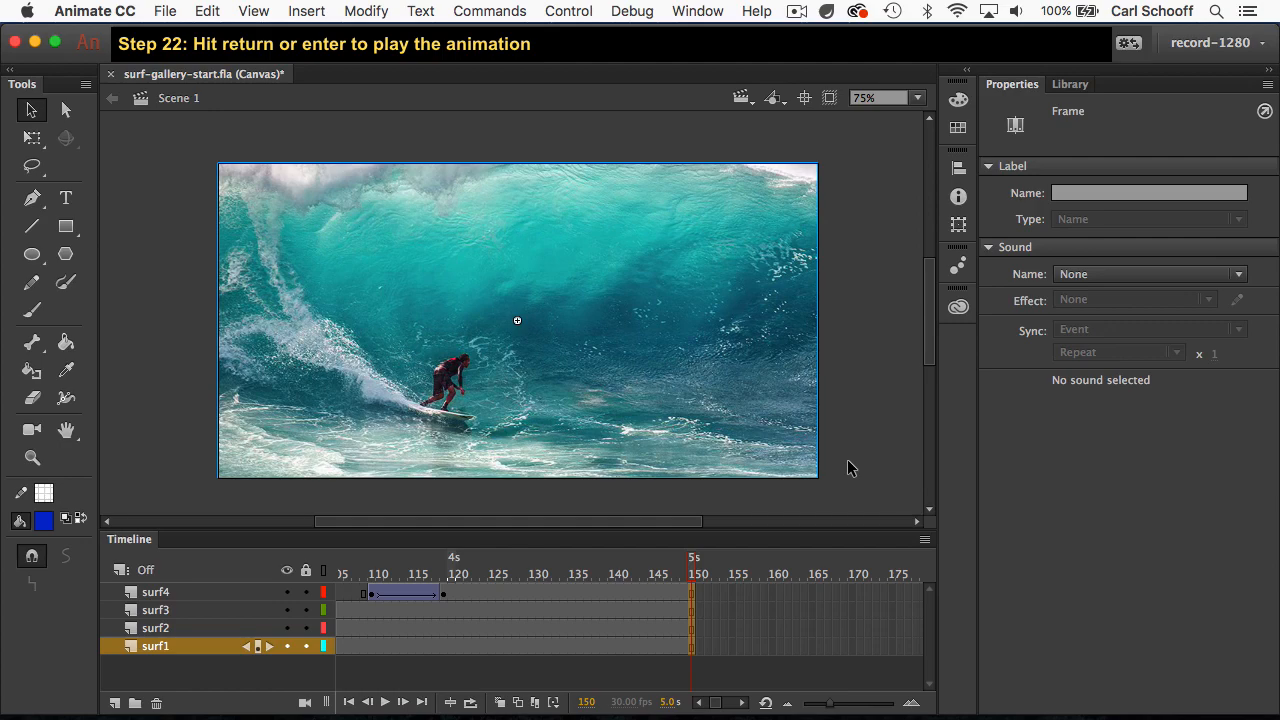
{"action": "key", "text": "Return"}
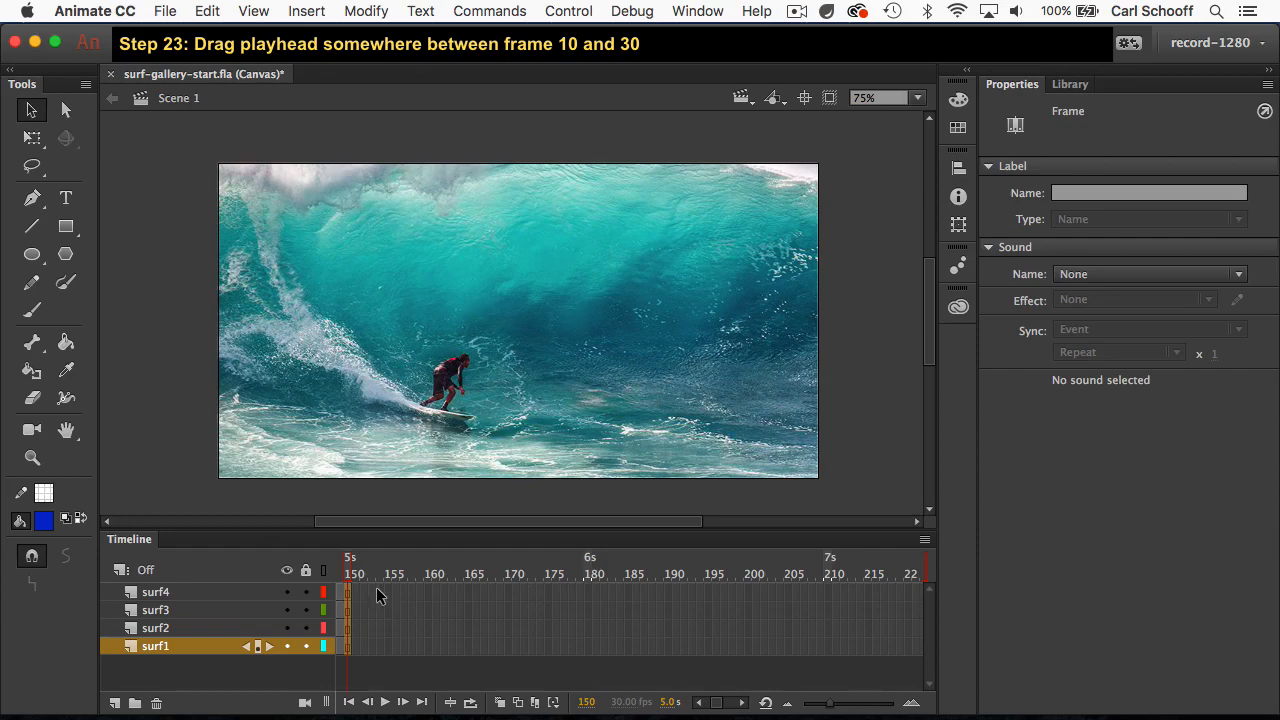
Step: With the playhead at frame 14, insert frames across all layers until the surf2 tween starts at about frame 40
{"action": "left_click_drag", "start_coordinate": [349, 566], "coordinate": [467, 569]}
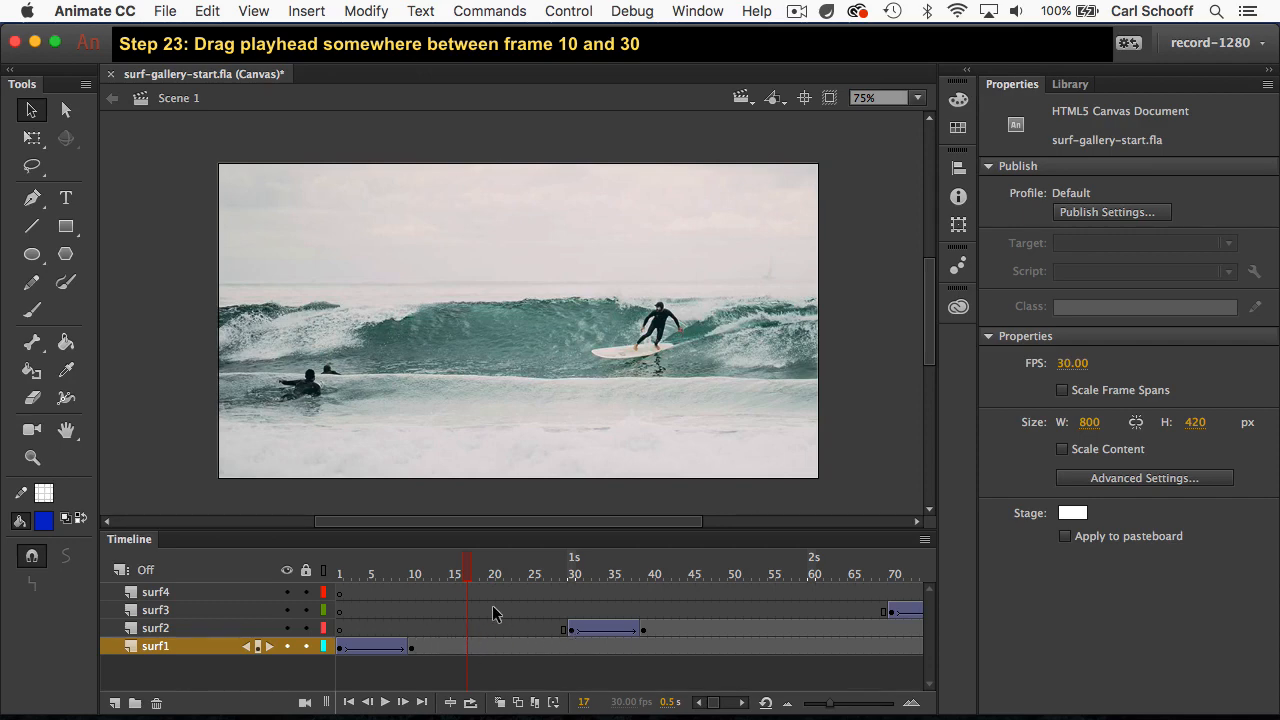
{"action": "mouse_move", "coordinate": [467, 575]}
{"action": "left_mouse_down"}
{"action": "mouse_move", "coordinate": [419, 576]}
{"action": "mouse_move", "coordinate": [481, 580]}
{"action": "mouse_move", "coordinate": [444, 577]}
{"action": "left_mouse_up"}
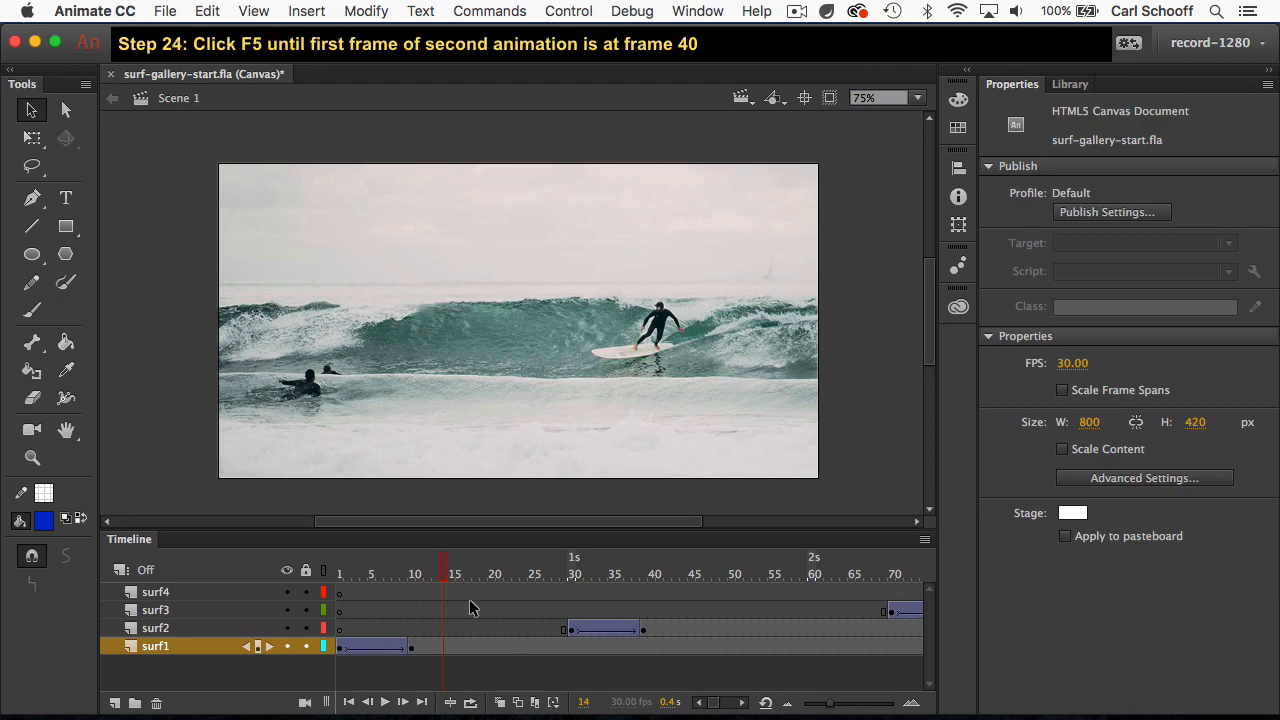
{"action": "key", "text": "F5"}
{"action": "key", "text": "F5"}
{"action": "key", "text": "F5"}
{"action": "key", "text": "F5"}
{"action": "key", "text": "F5"}
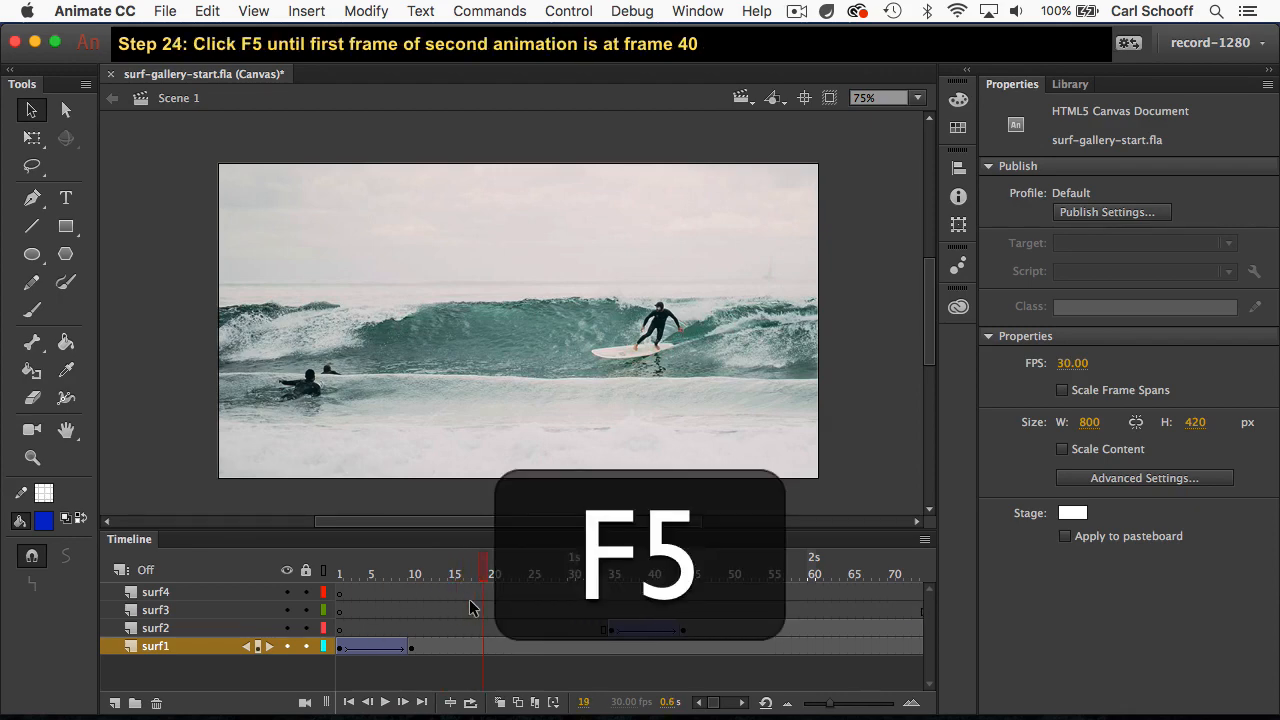
{"action": "key", "text": "F5"}
{"action": "key", "text": "F5"}
{"action": "key", "text": "F5"}
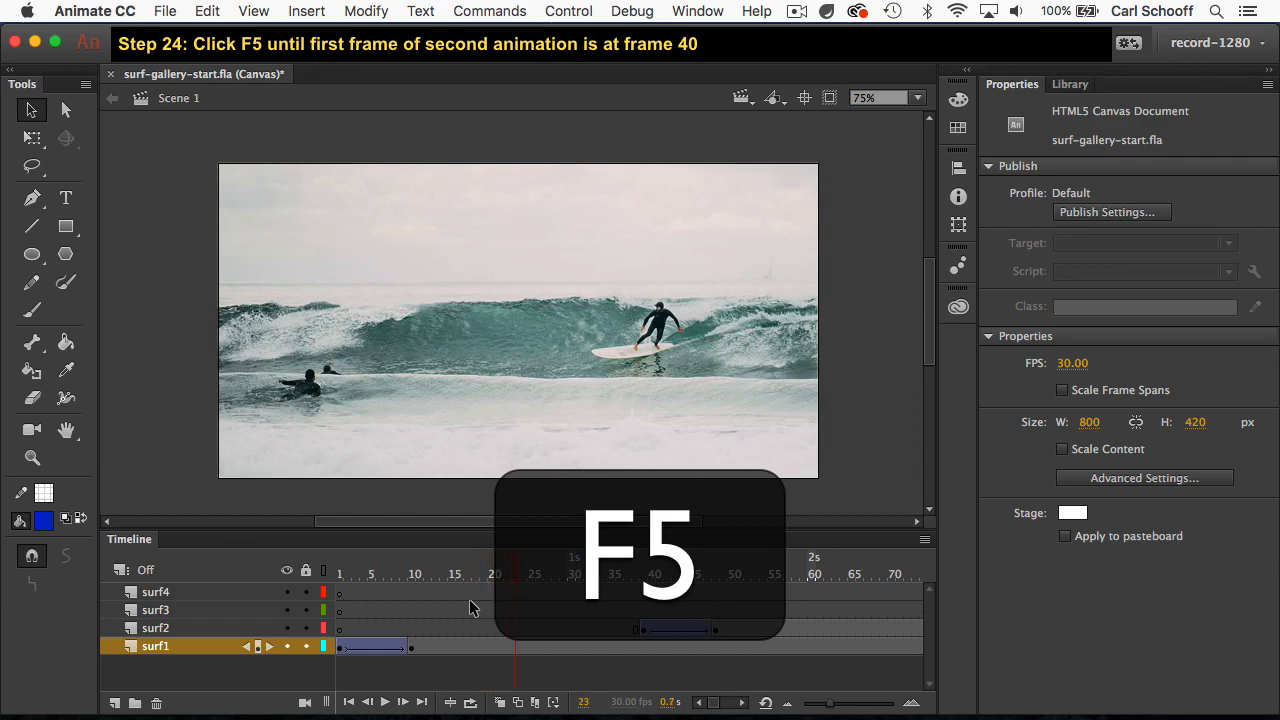
{"action": "key", "text": "F5"}
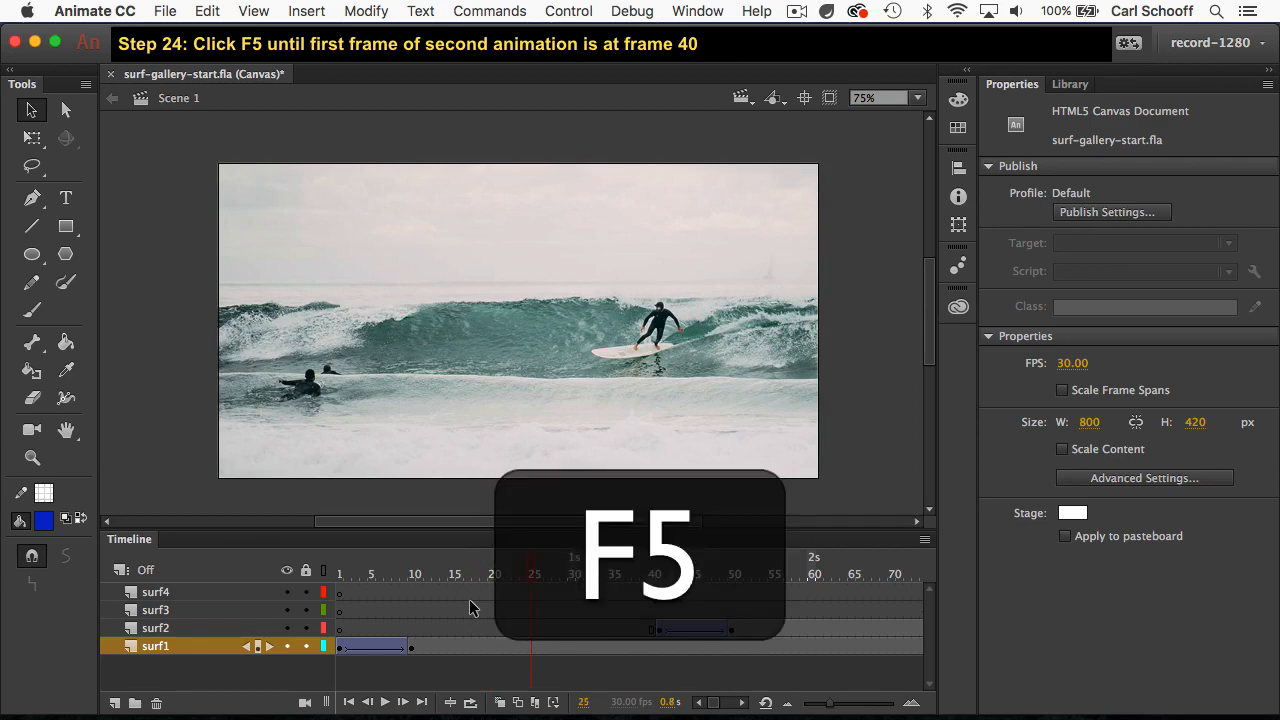